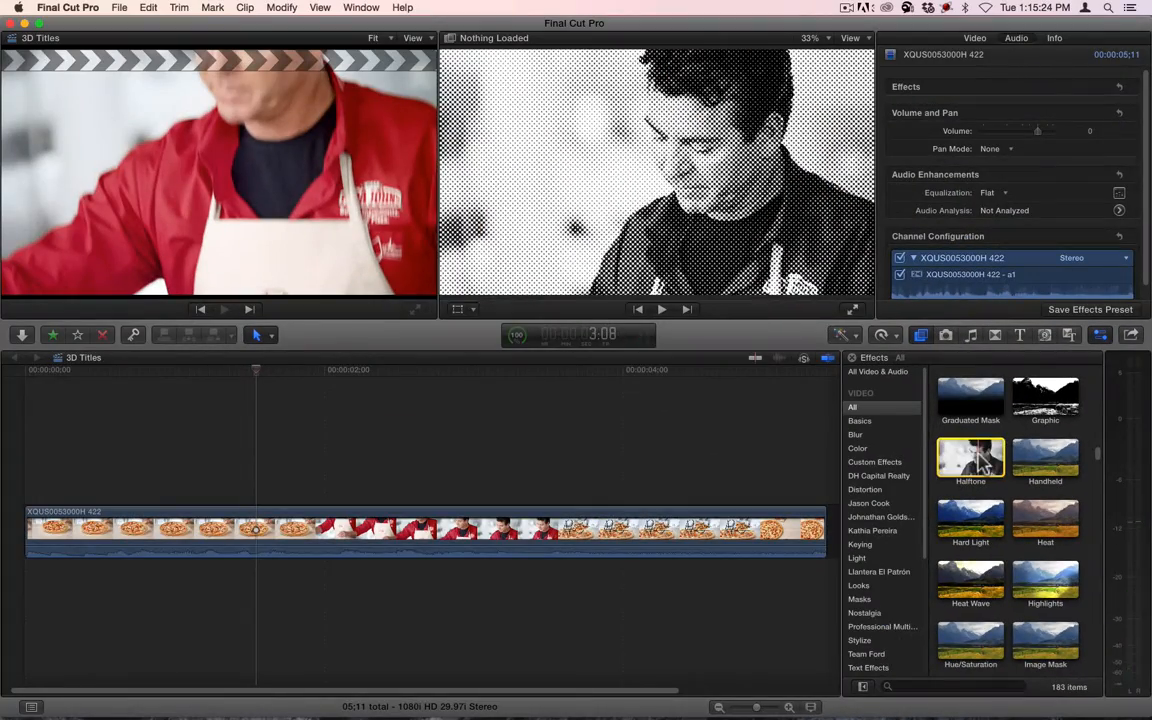
Apply the Halftone effect to the pizza clip in the timeline and play the clip back from the start
{"action": "left_click_drag", "start_coordinate": [970, 458], "coordinate": [483, 512]}
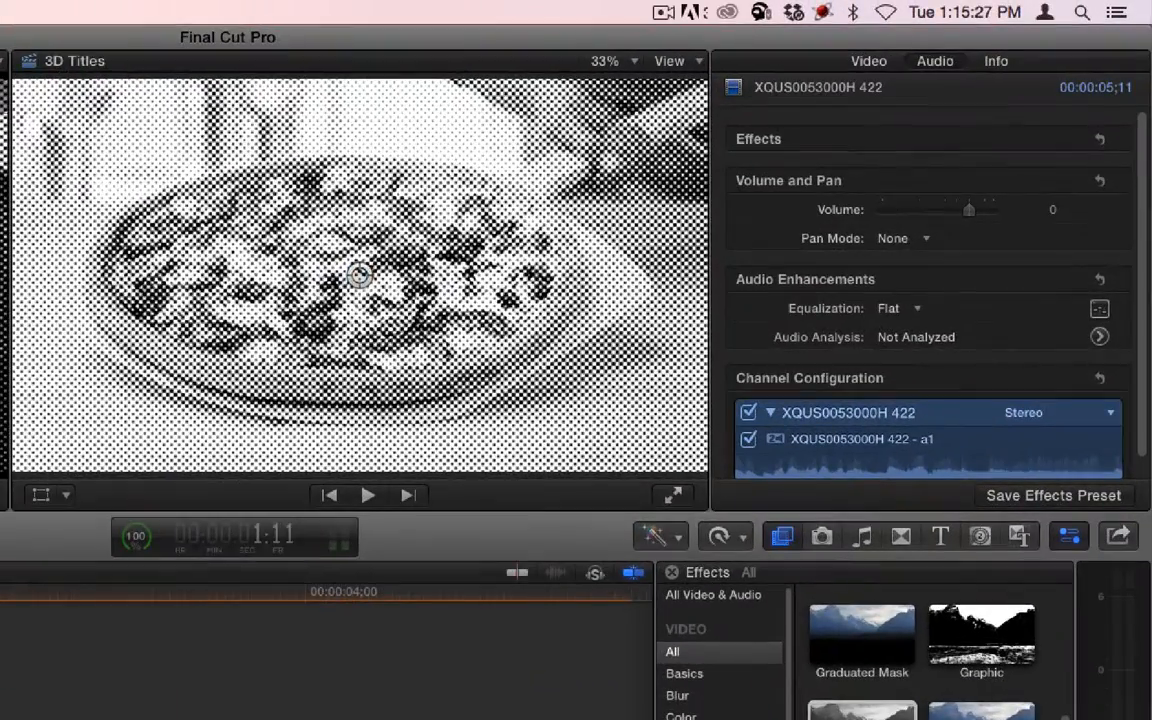
{"action": "key", "text": "space"}
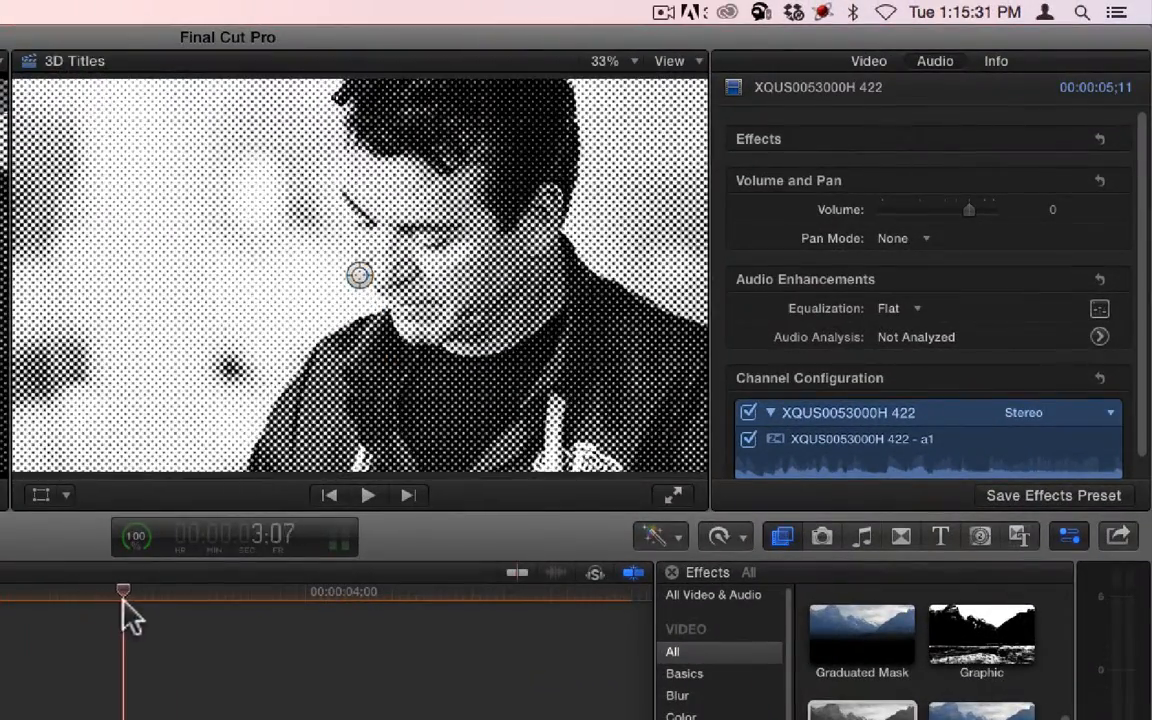
{"action": "key", "text": "Home"}
{"action": "key", "text": "space"}
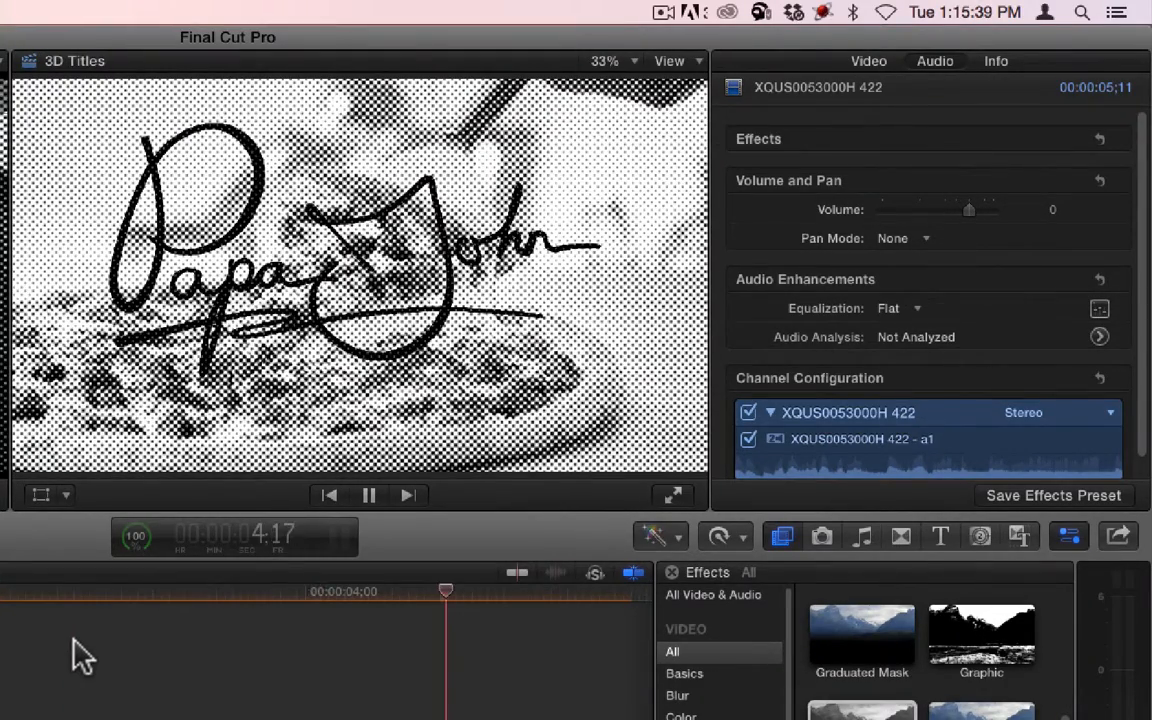
{"action": "key", "text": "space"}
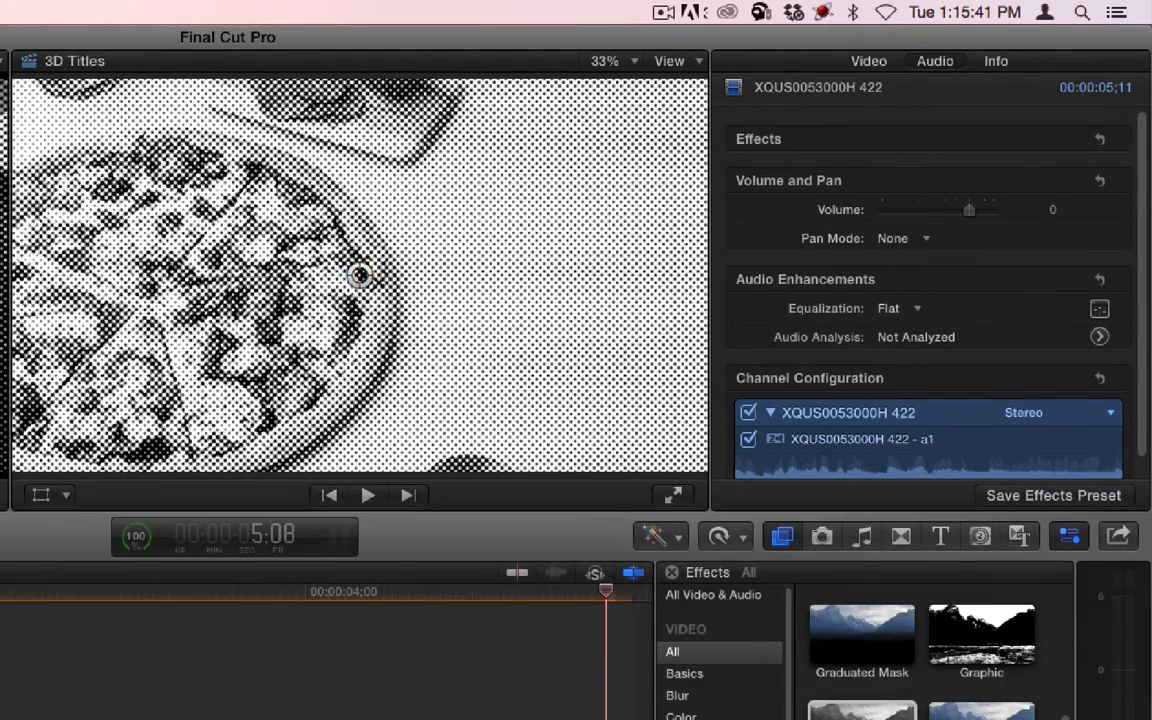
Try a Halftone angle of 52° and contrast values of 0.99 and 0, undoing each change
{"action": "left_click", "coordinate": [866, 62]}
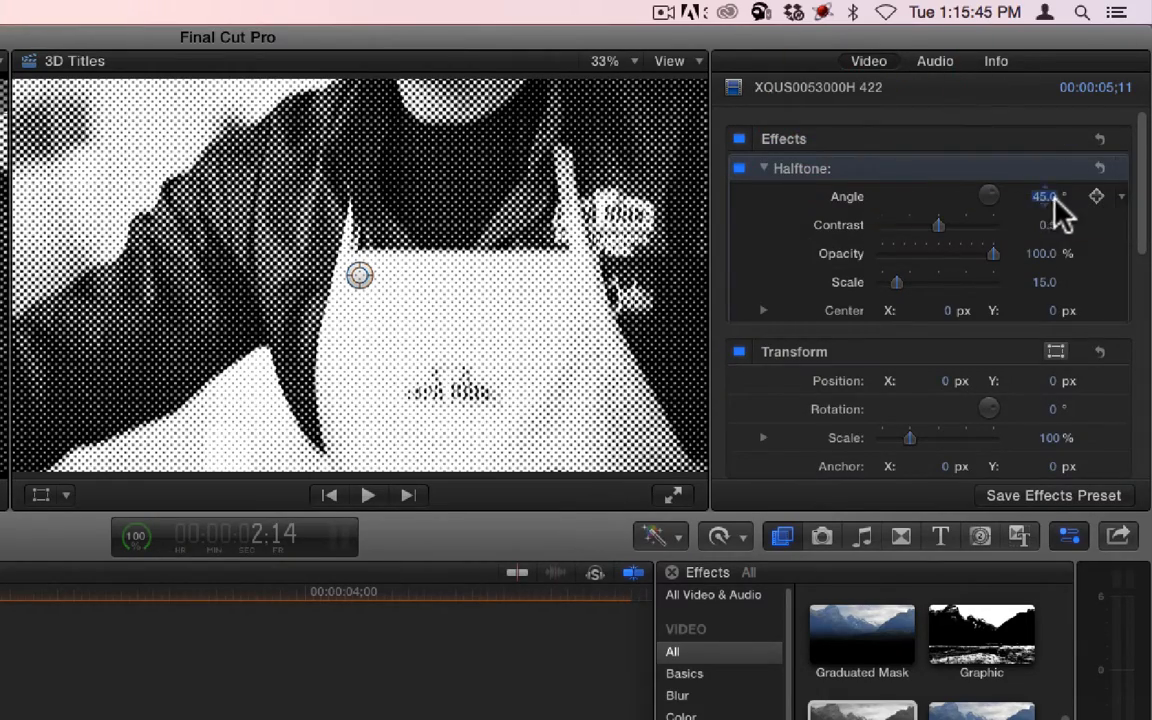
{"action": "left_click_drag", "start_coordinate": [1045, 196], "coordinate": [1045, 168]}
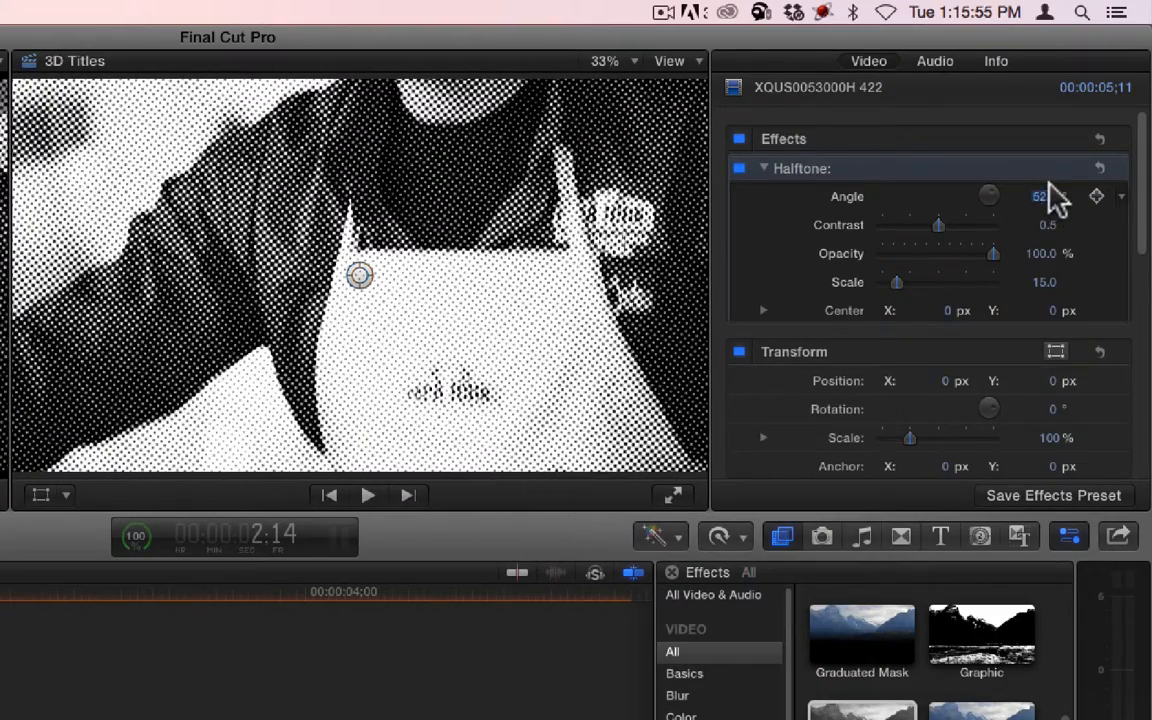
{"action": "key", "text": "super+z"}
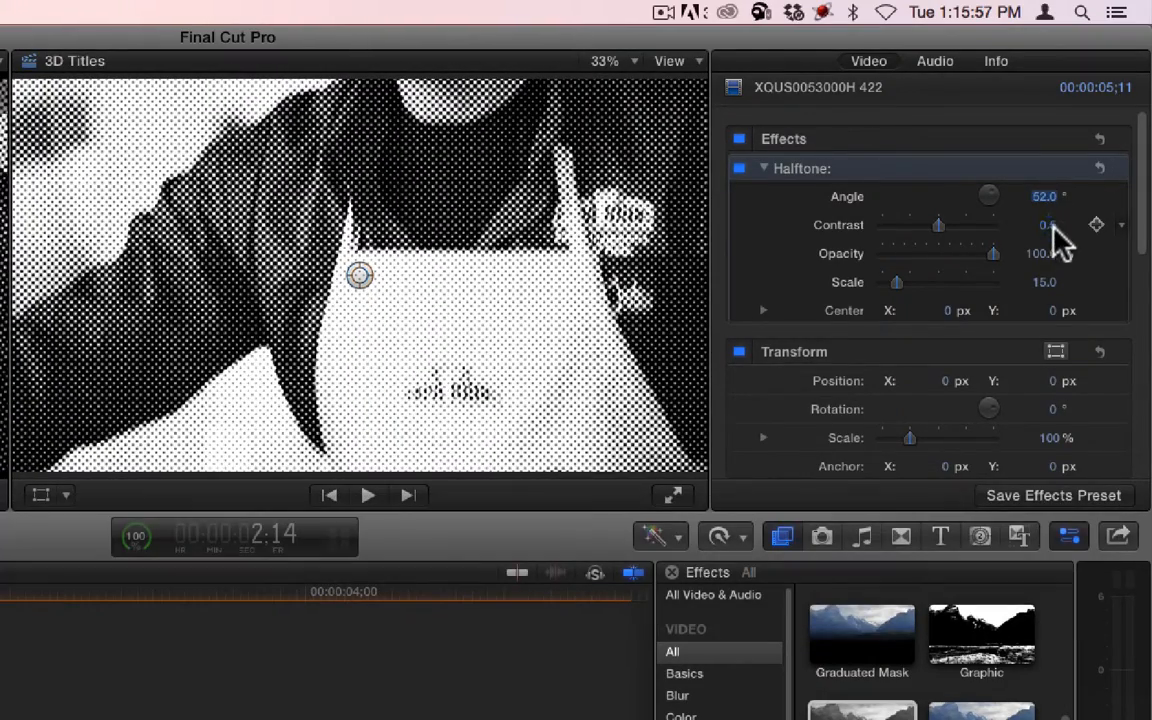
{"action": "left_click_drag", "start_coordinate": [1052, 224], "coordinate": [1078, 222]}
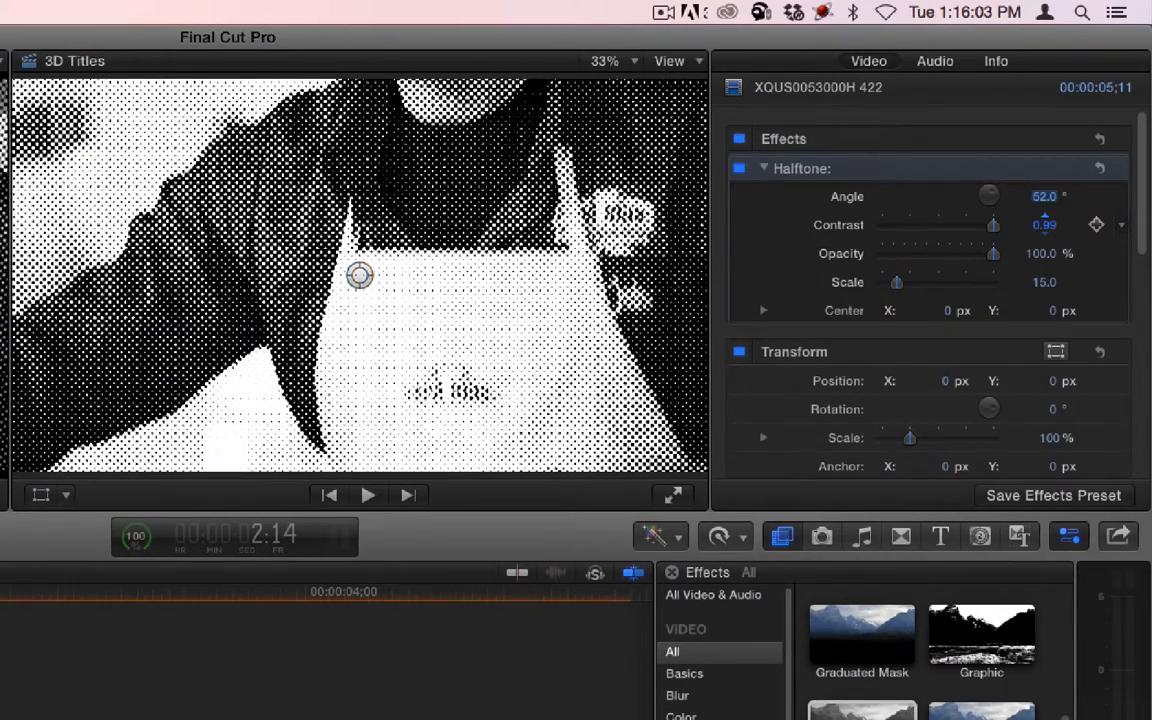
{"action": "mouse_move", "coordinate": [1045, 224]}
{"action": "left_mouse_down"}
{"action": "mouse_move", "coordinate": [1053, 198]}
{"action": "mouse_move", "coordinate": [1053, 225]}
{"action": "left_mouse_up"}
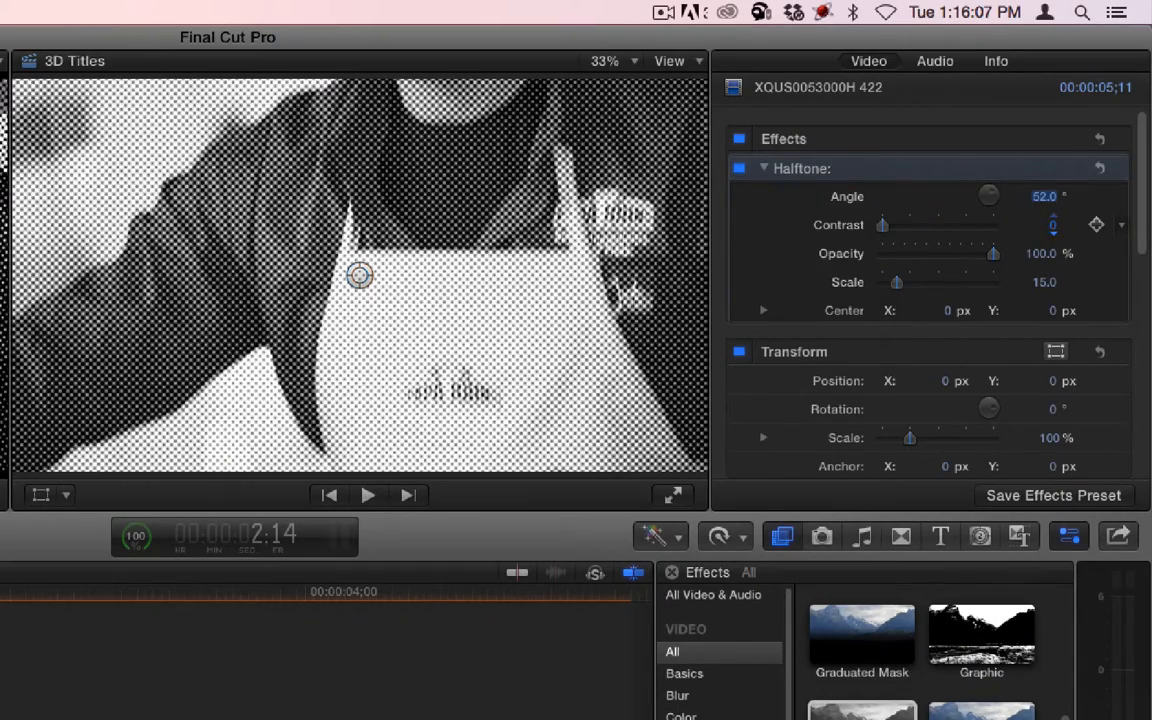
{"action": "key", "text": "super+z"}
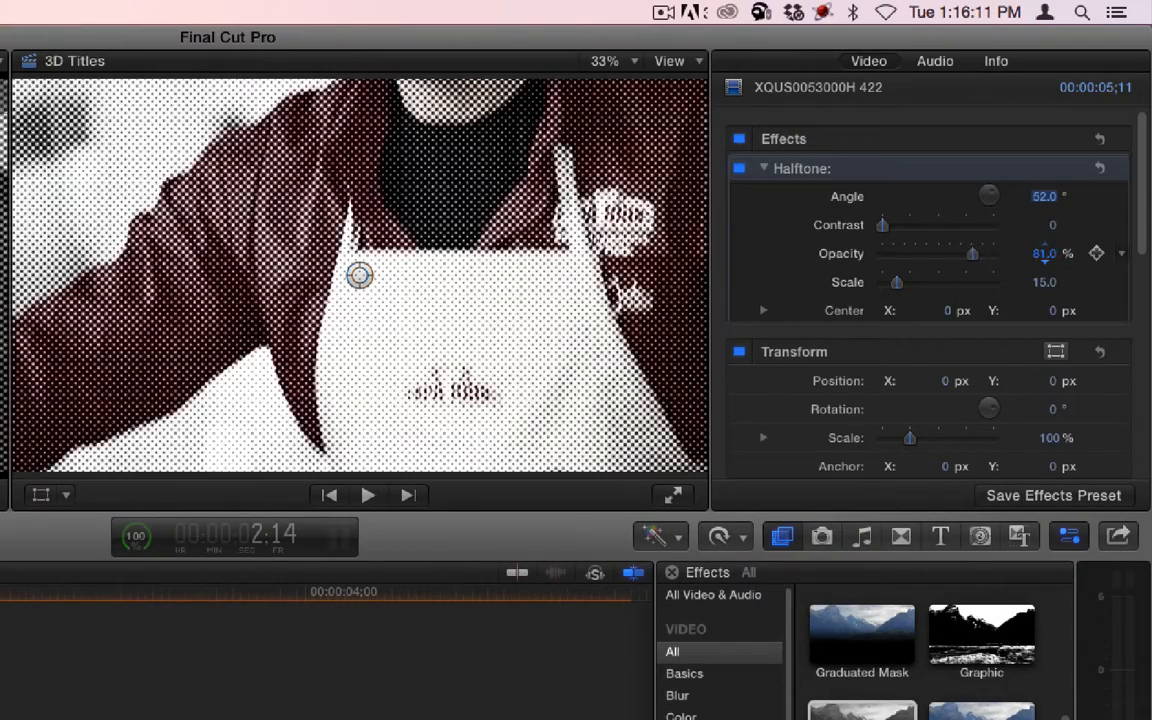
Try Halftone opacity values of 0% and 51% and a scale of 11.4, undoing the changes
{"action": "left_click_drag", "start_coordinate": [1045, 254], "coordinate": [1045, 320]}
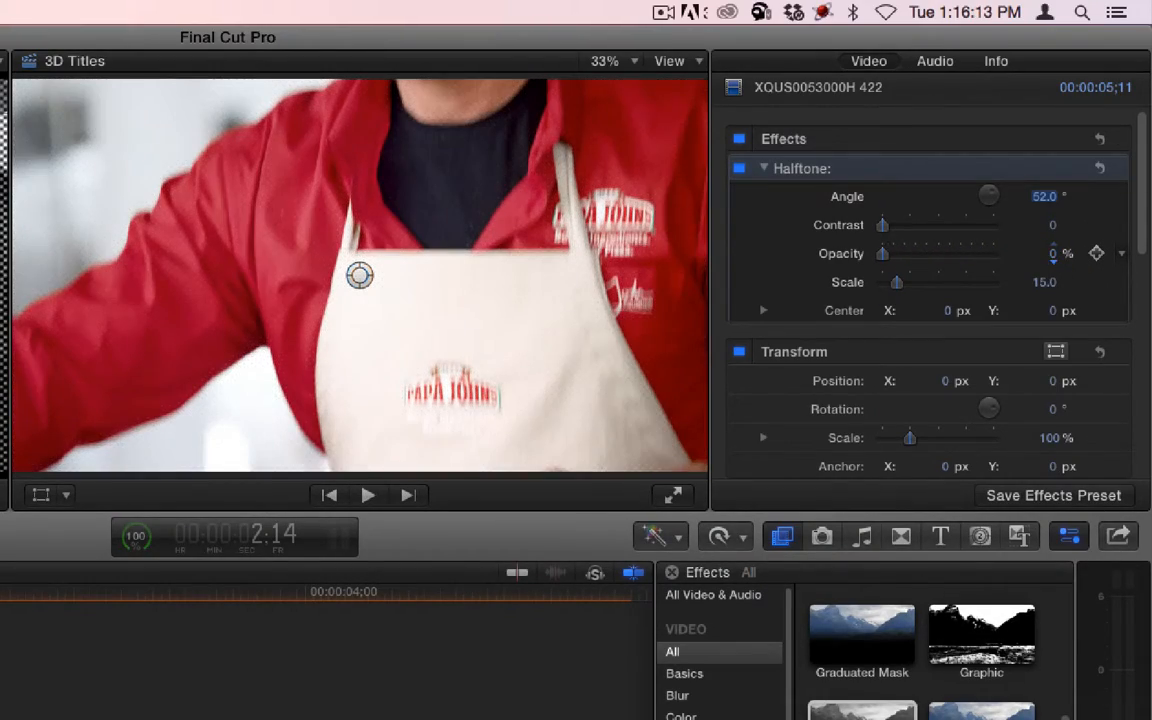
{"action": "left_click_drag", "start_coordinate": [1052, 254], "coordinate": [1043, 285]}
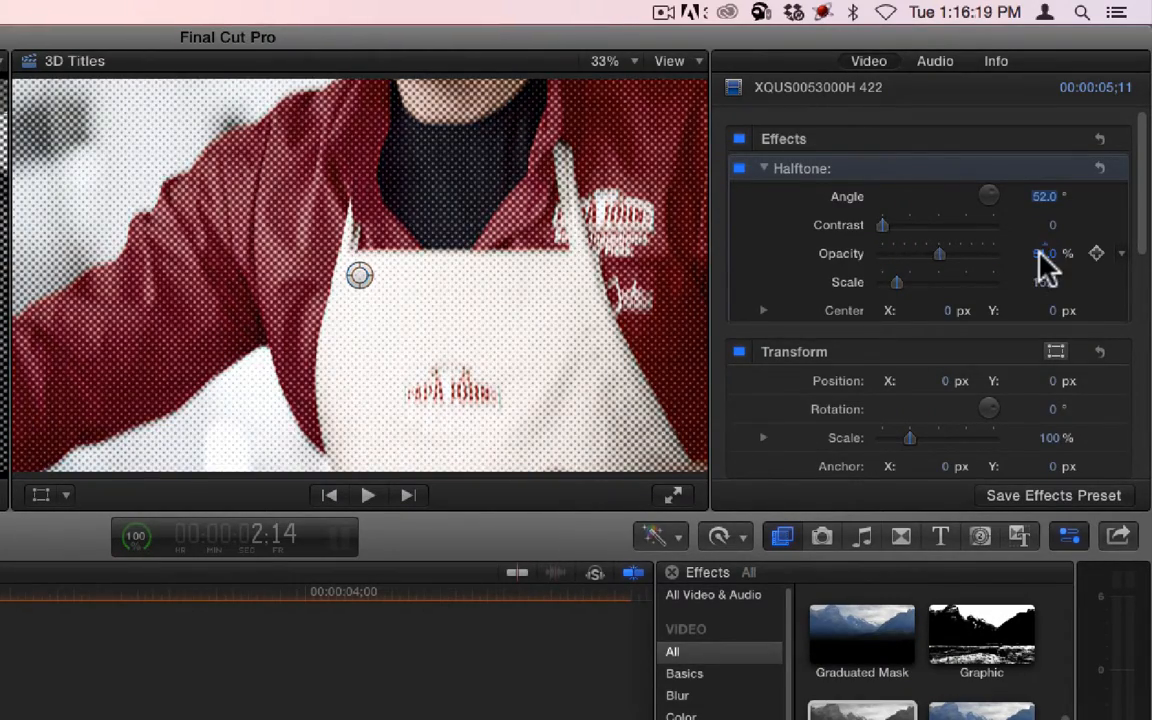
{"action": "key", "text": "super+z"}
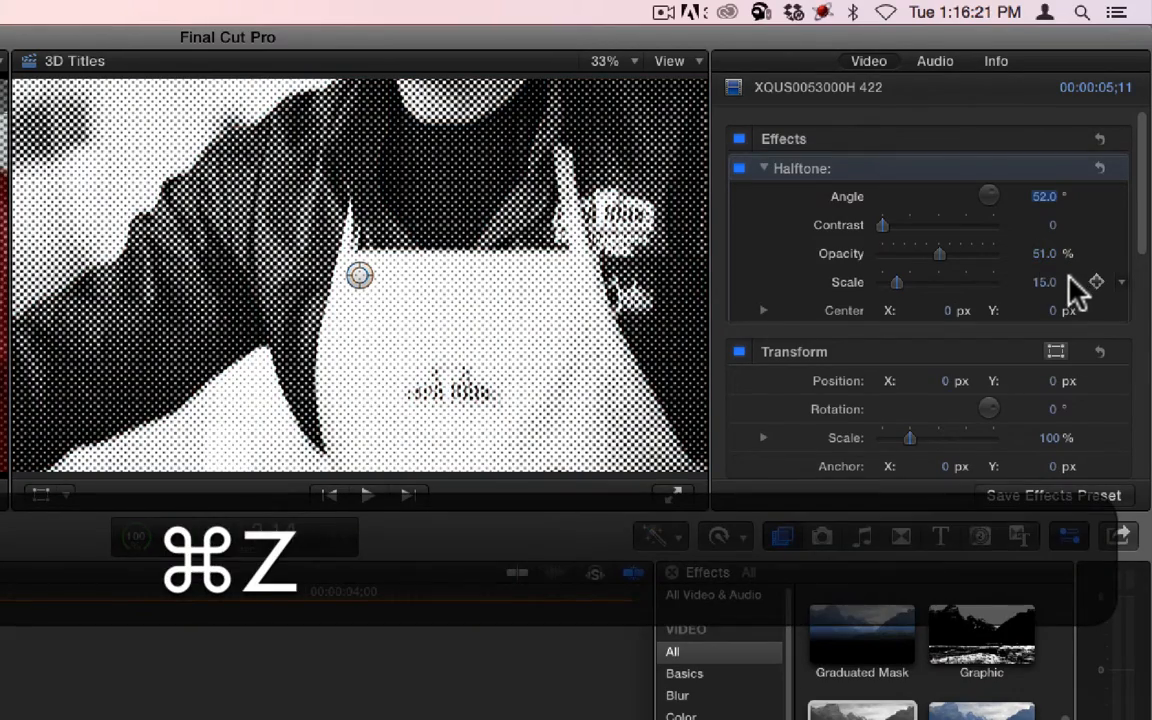
{"action": "mouse_move", "coordinate": [1044, 281]}
{"action": "left_mouse_down"}
{"action": "mouse_move", "coordinate": [1044, 296]}
{"action": "mouse_move", "coordinate": [1044, 240]}
{"action": "mouse_move", "coordinate": [1041, 302]}
{"action": "mouse_move", "coordinate": [1041, 268]}
{"action": "mouse_move", "coordinate": [1041, 279]}
{"action": "left_mouse_up"}
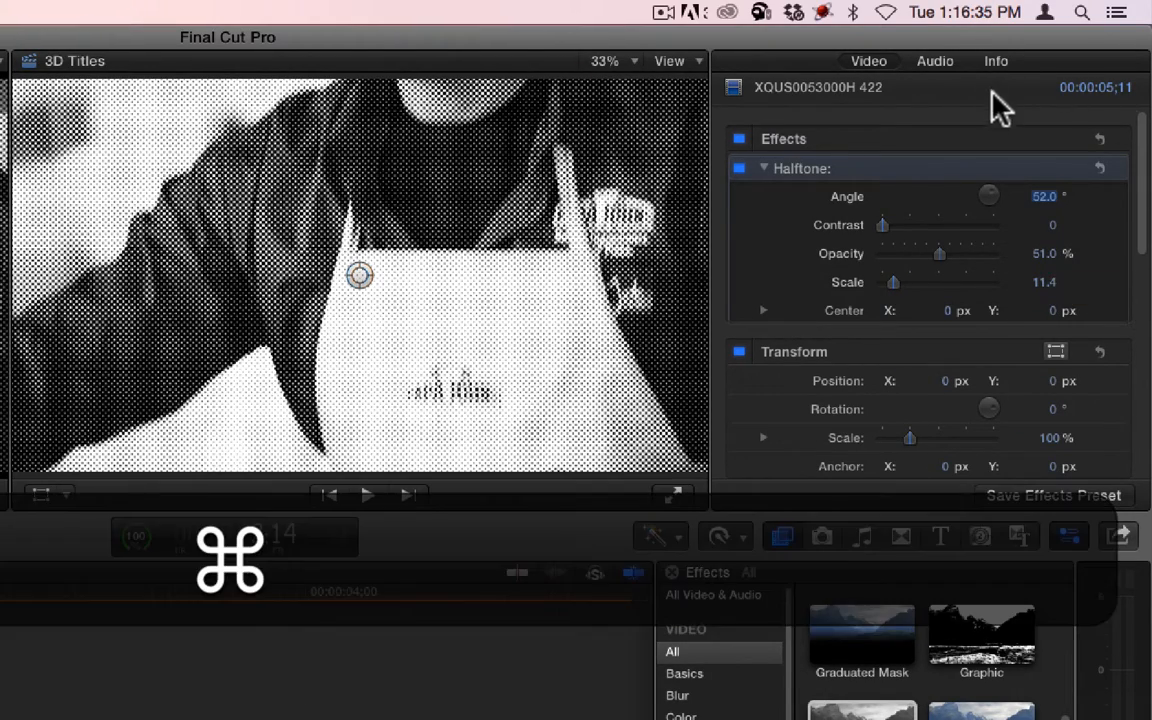
{"action": "key", "text": "super+z"}
{"action": "key", "text": "super+z"}
{"action": "key", "text": "super+z"}
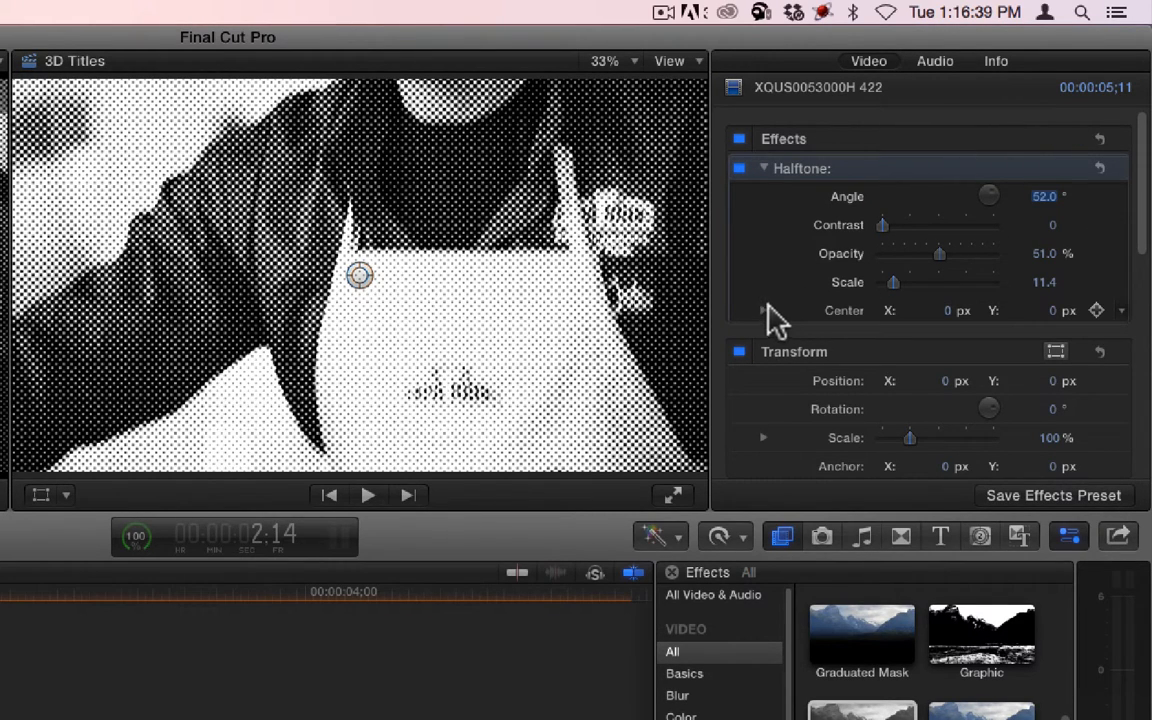
Set the Halftone angle to 38° and move its center over the apron strap, to about X 0.56 px, Y 0.15 px
{"action": "left_click", "coordinate": [765, 310]}
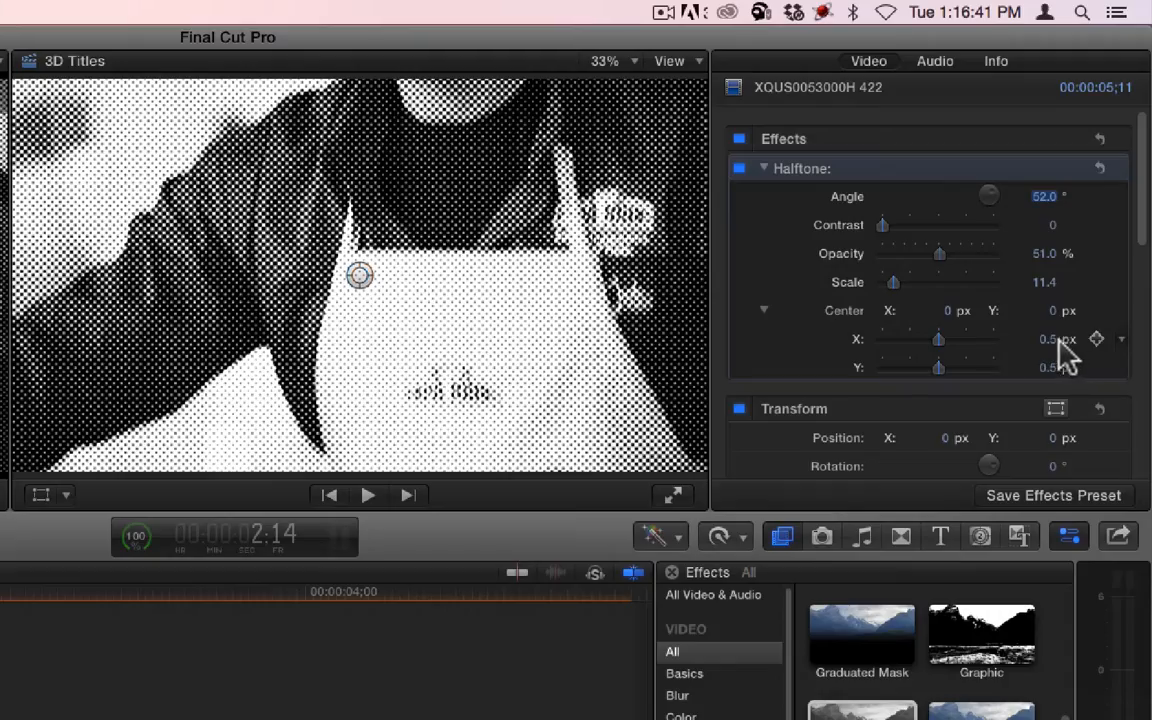
{"action": "left_click_drag", "start_coordinate": [1048, 340], "coordinate": [1047, 342]}
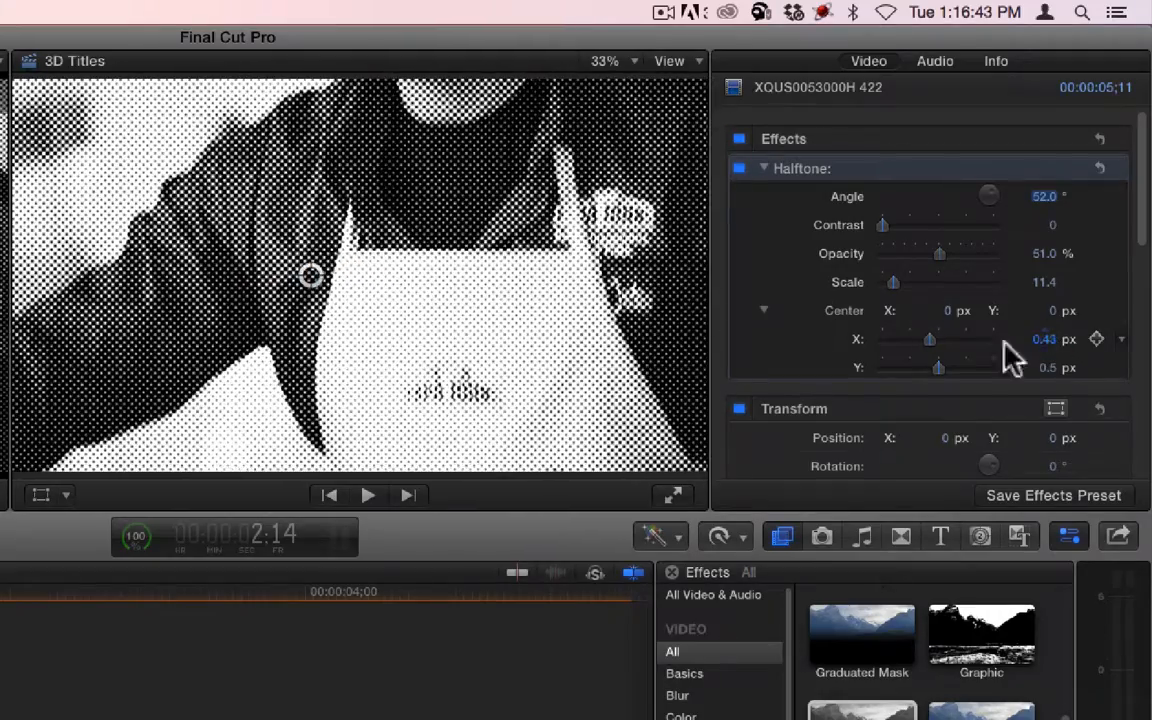
{"action": "left_click_drag", "start_coordinate": [318, 278], "coordinate": [563, 243]}
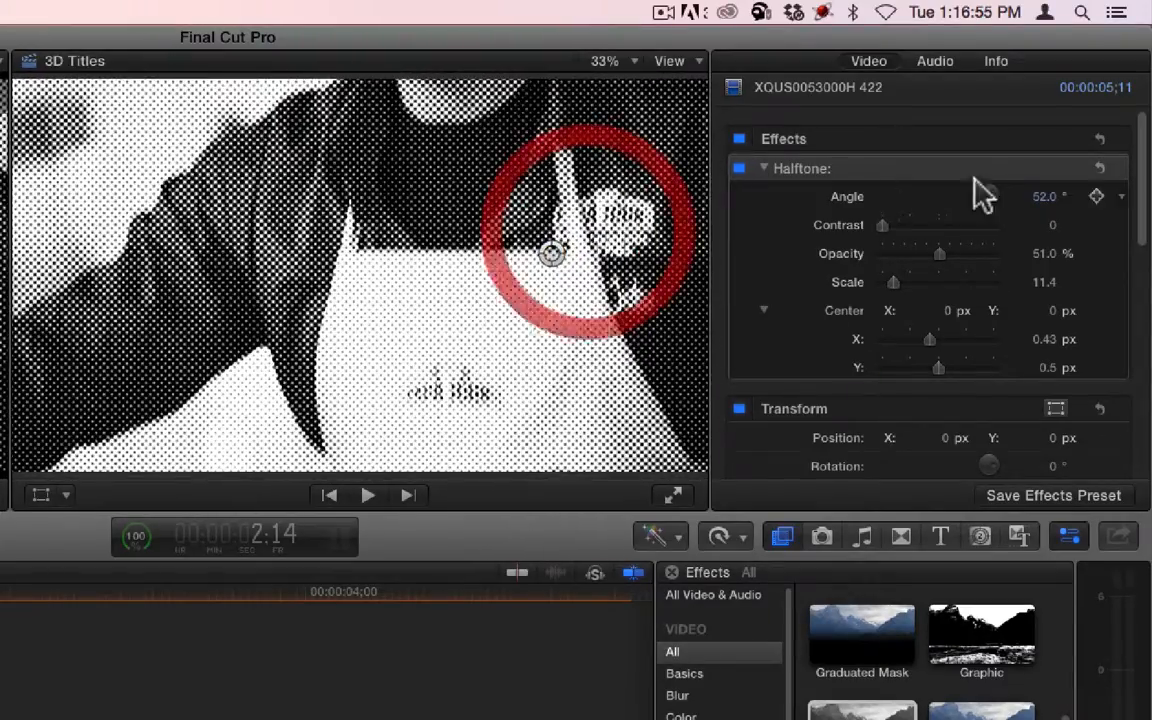
{"action": "left_click_drag", "start_coordinate": [1043, 196], "coordinate": [1043, 206]}
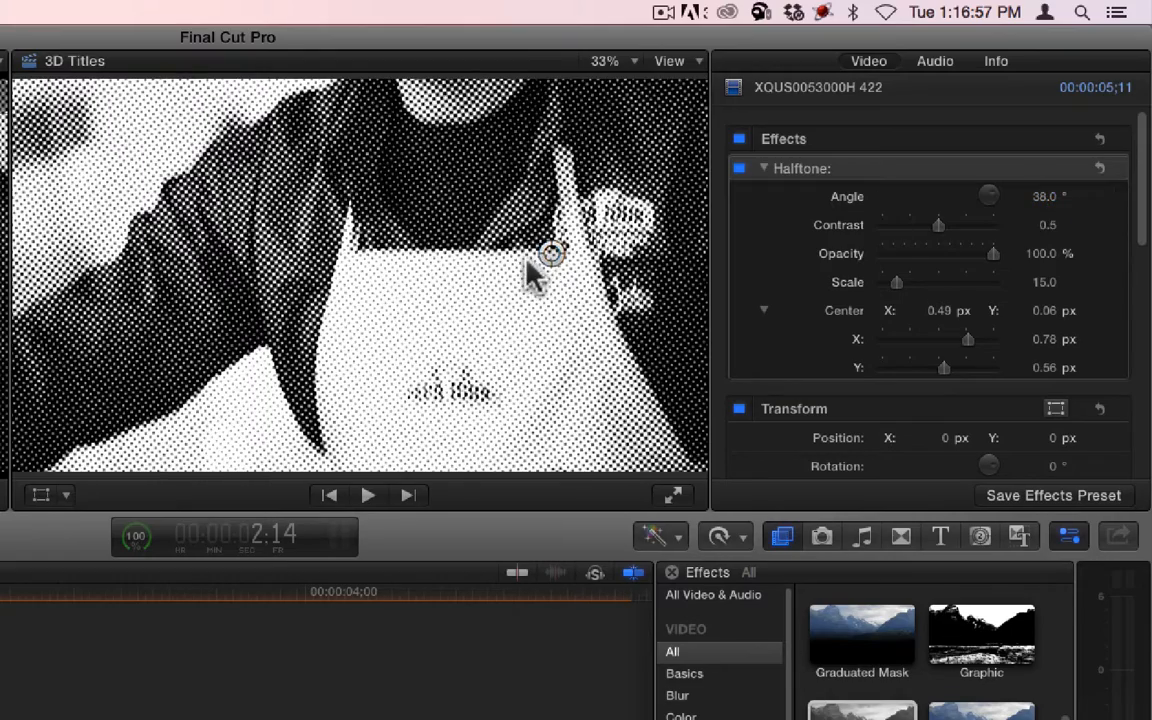
{"action": "left_click_drag", "start_coordinate": [568, 250], "coordinate": [580, 218]}
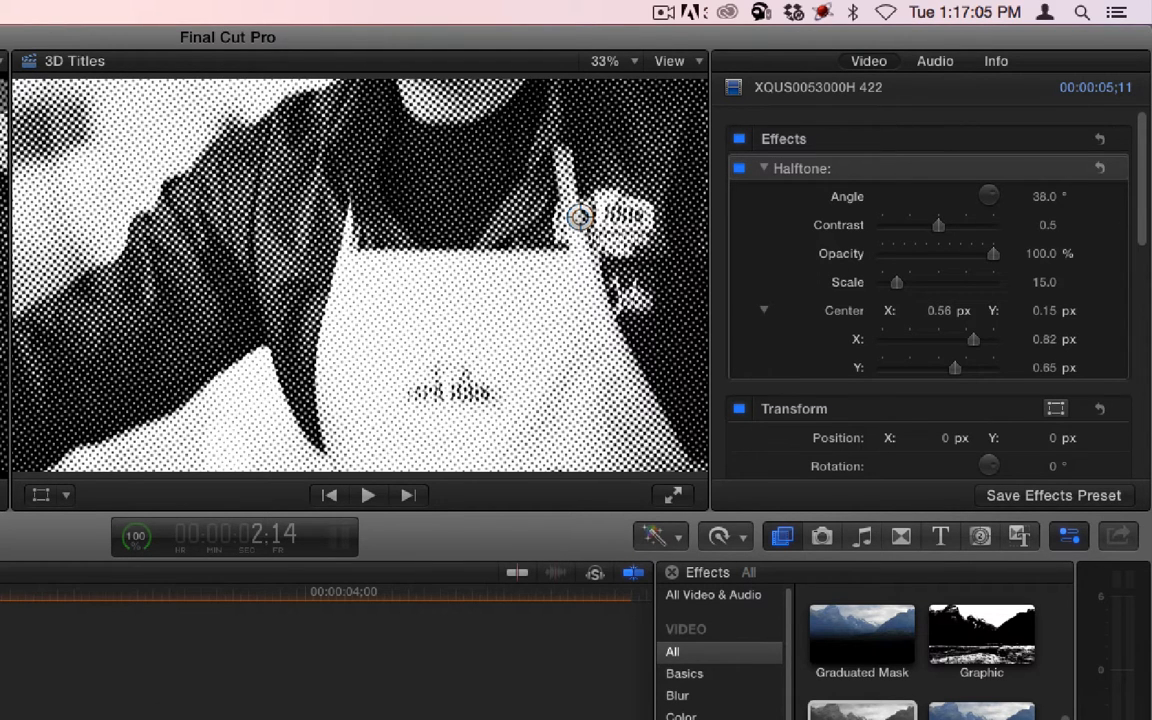
Render the adjusted Halftone clip and play it back
{"action": "key", "text": "ctrl+super+r"}
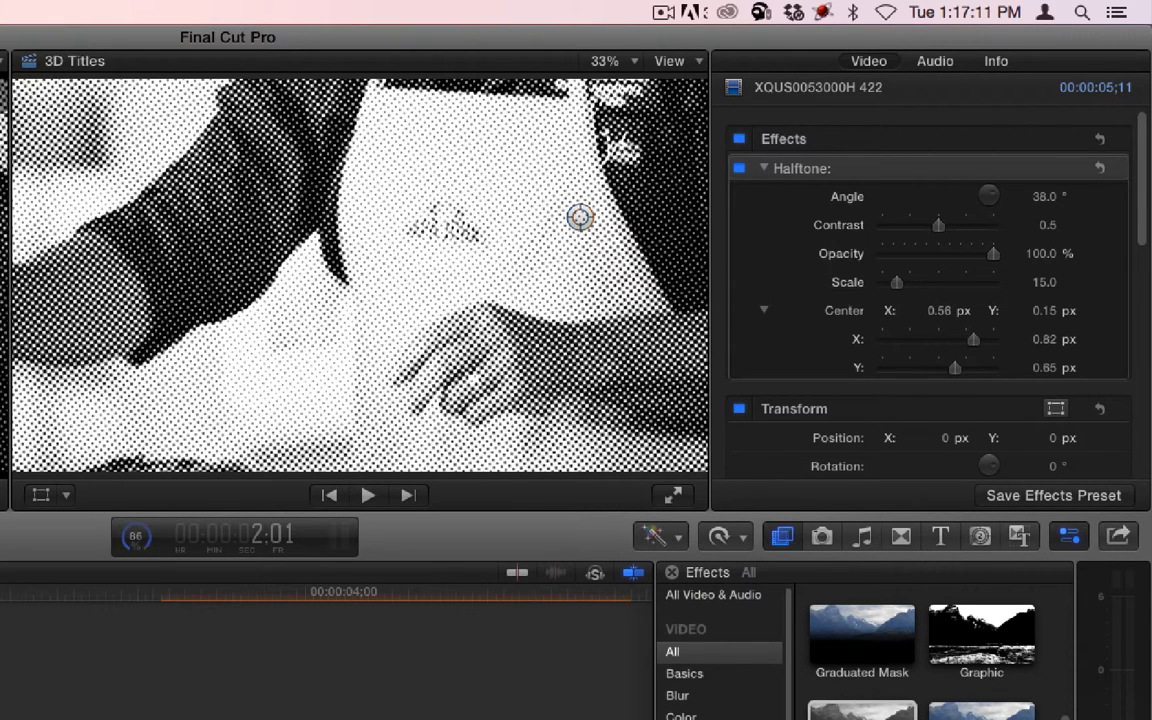
{"action": "key", "text": "space"}
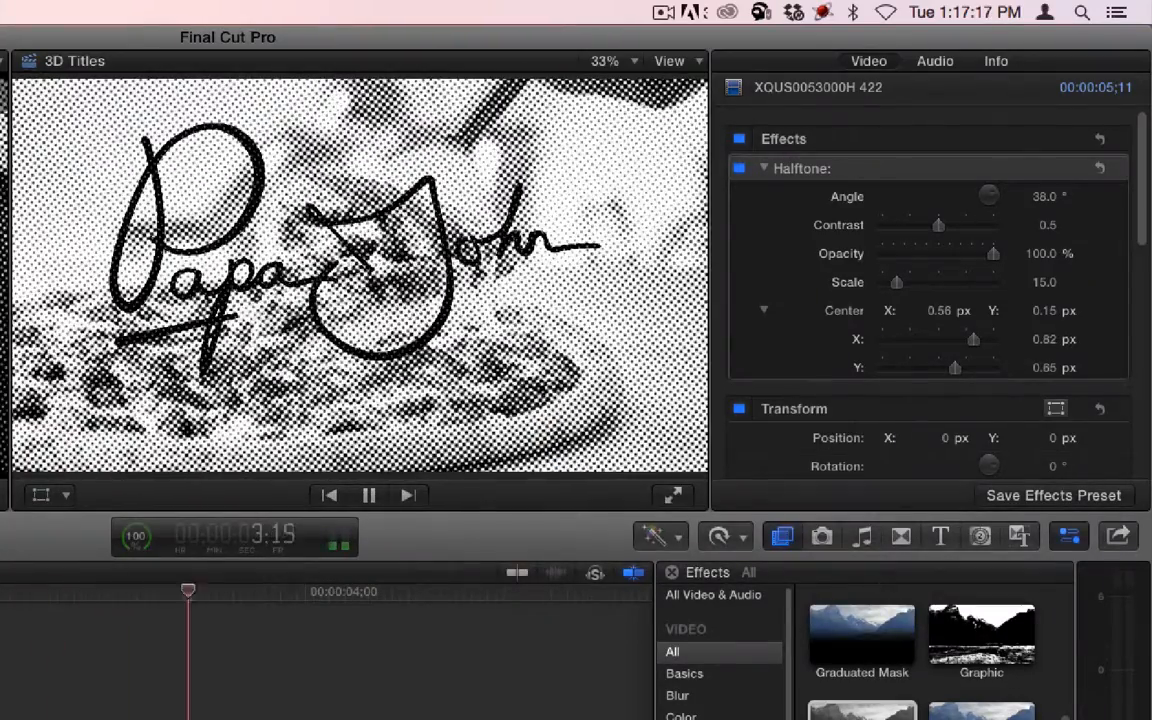
{"action": "key", "text": "space"}
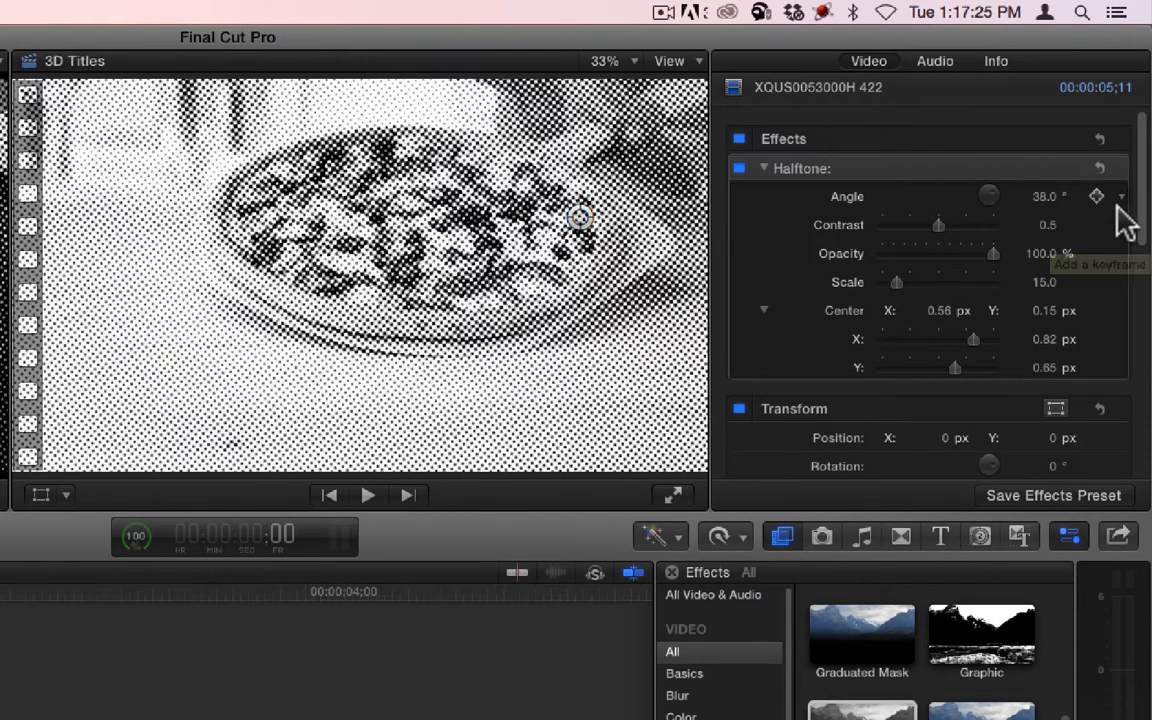
Add keyframes for the Halftone angle, center and scale at the start of the clip
{"action": "left_click", "coordinate": [1095, 196]}
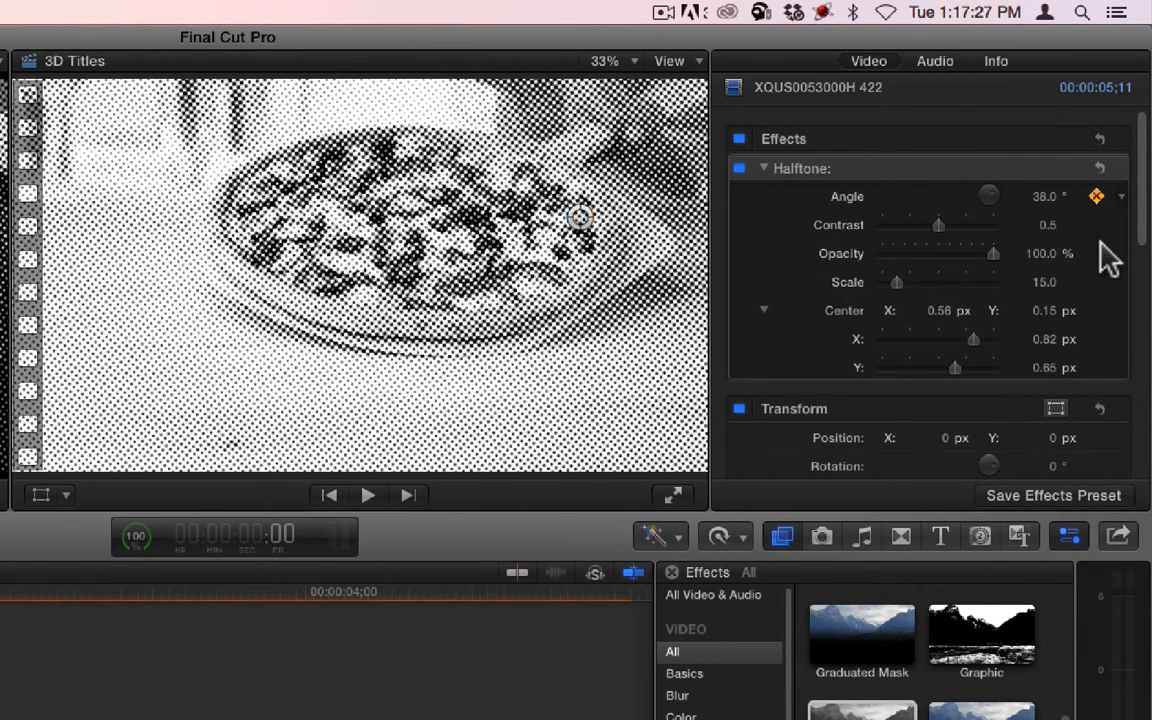
{"action": "left_click", "coordinate": [1095, 310]}
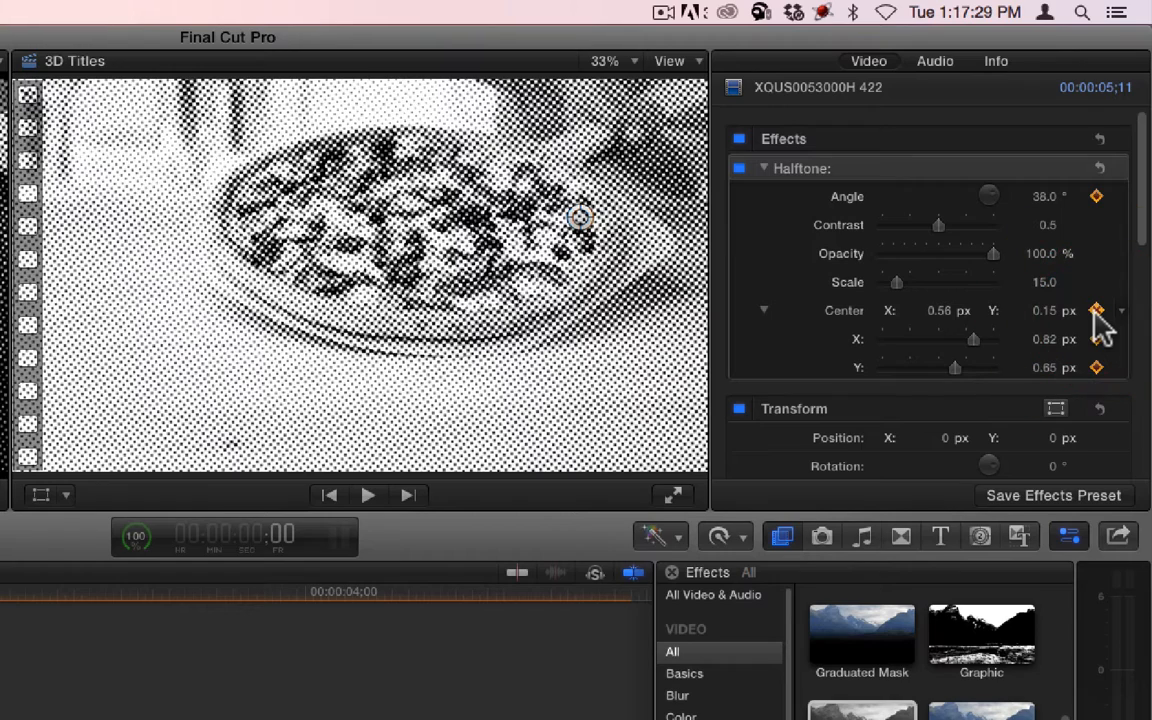
{"action": "left_click", "coordinate": [1096, 282]}
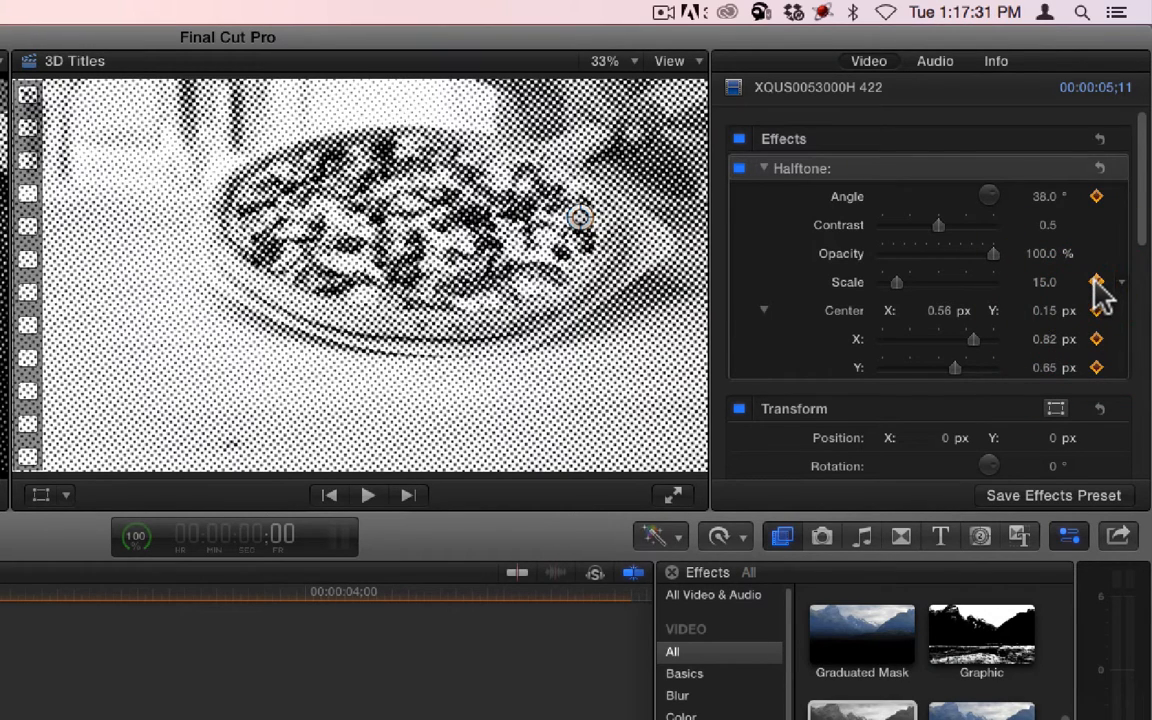
At 5:08, keyframe the Halftone angle at 63°, scale at 35 and center at about X -0.08 px, Y -0.15 px
{"action": "left_click_drag", "start_coordinate": [585, 591], "coordinate": [609, 591]}
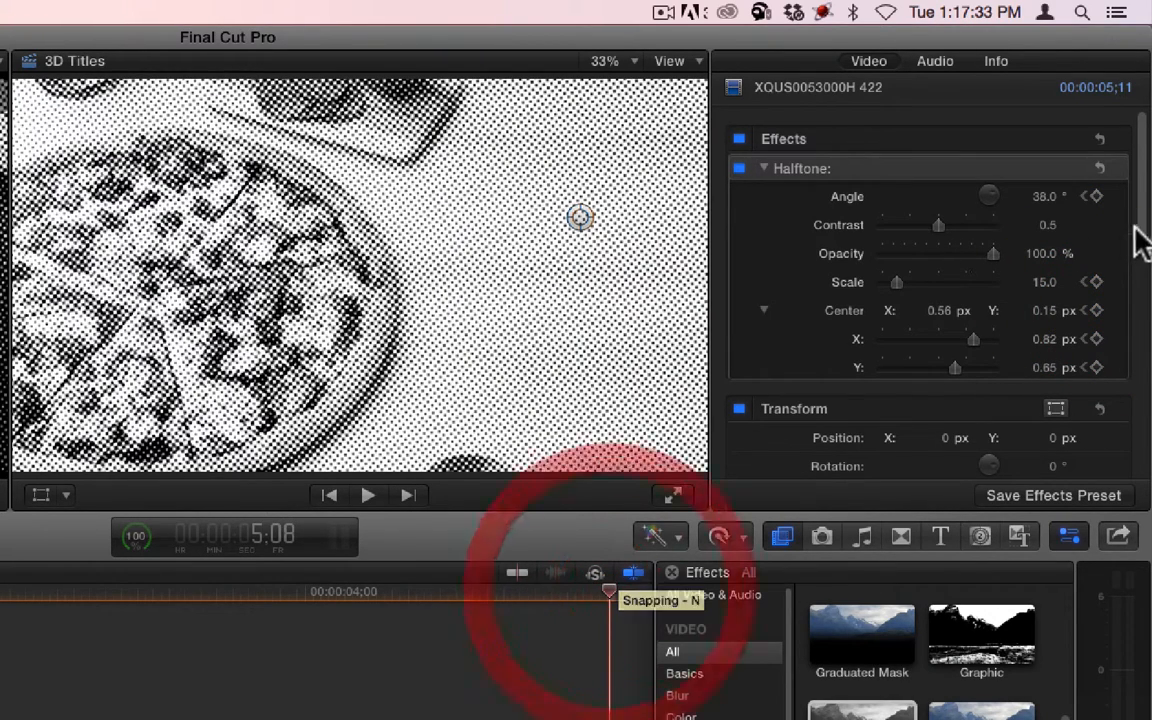
{"action": "left_click", "coordinate": [1098, 196]}
{"action": "left_click", "coordinate": [1096, 282]}
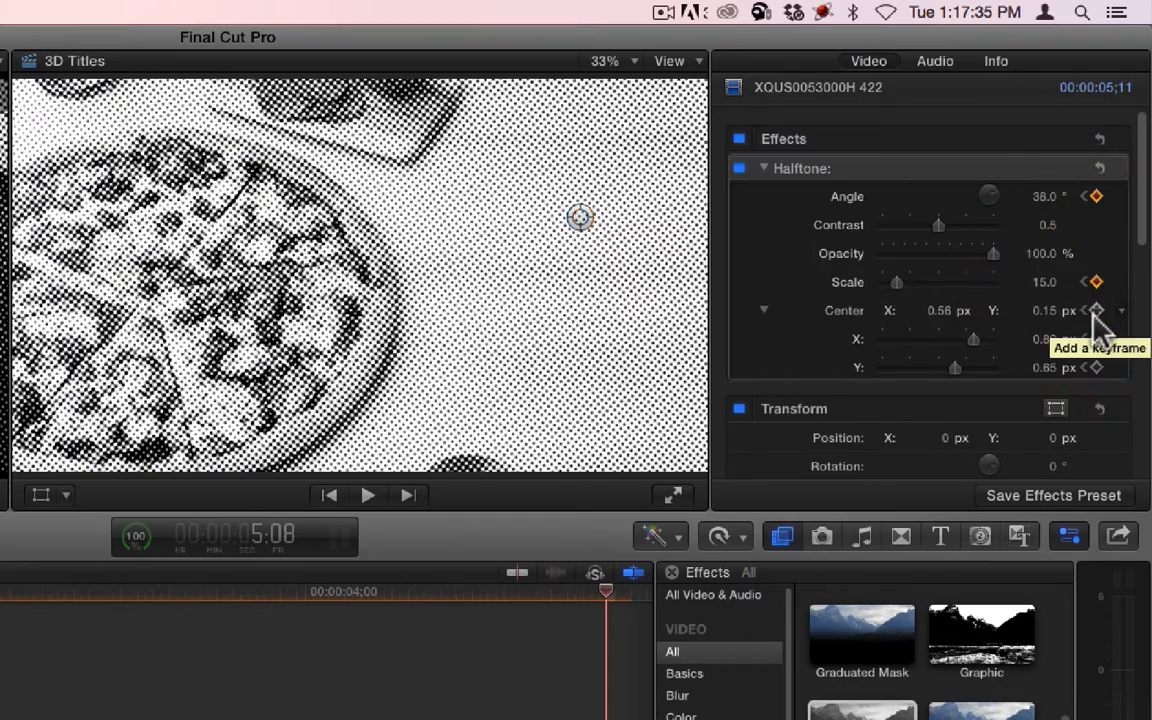
{"action": "left_click", "coordinate": [1096, 310]}
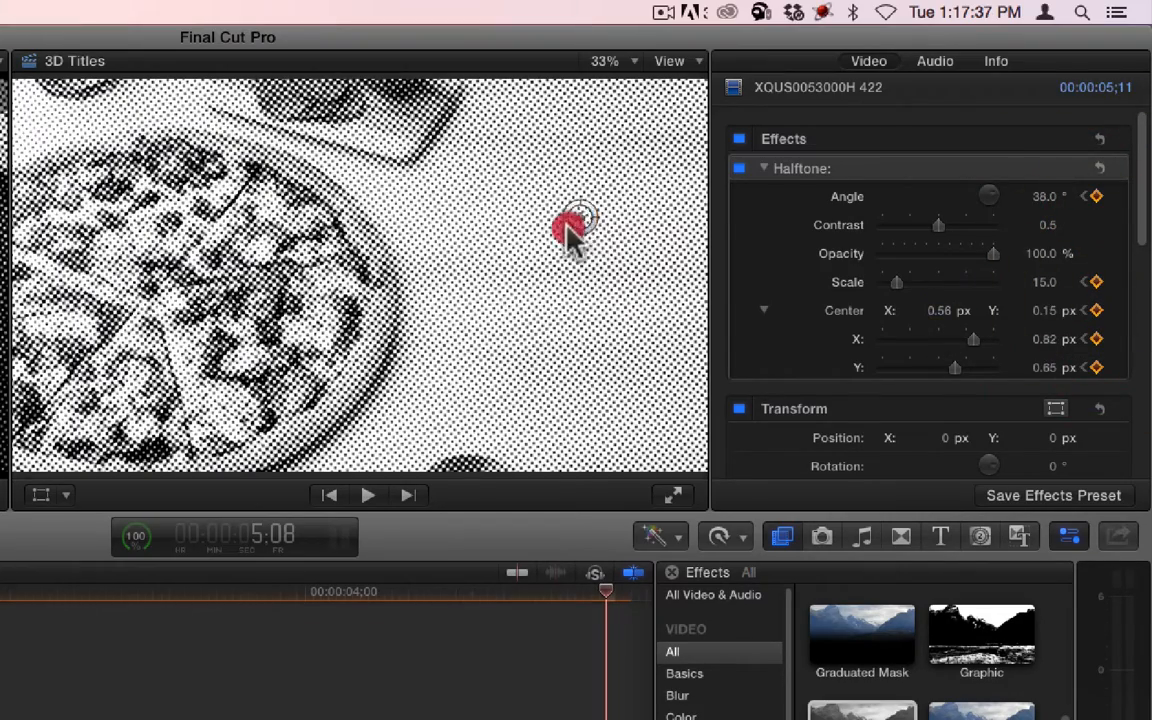
{"action": "left_click_drag", "start_coordinate": [567, 228], "coordinate": [327, 333]}
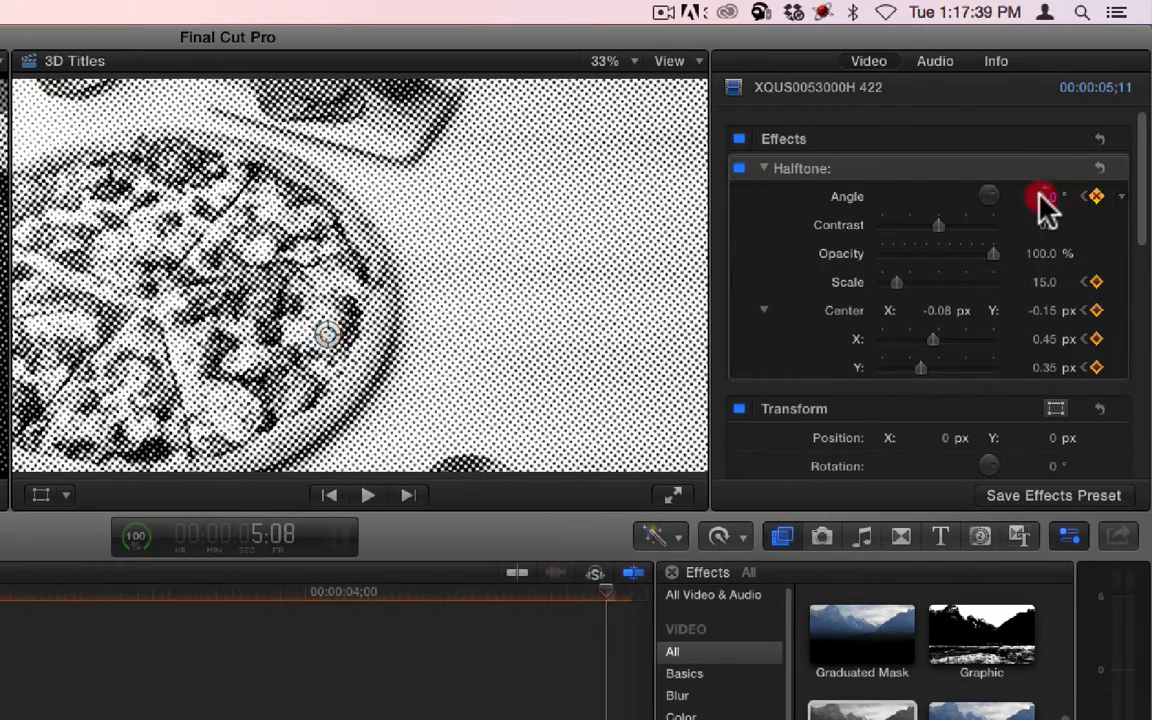
{"action": "left_click_drag", "start_coordinate": [1043, 205], "coordinate": [1043, 205]}
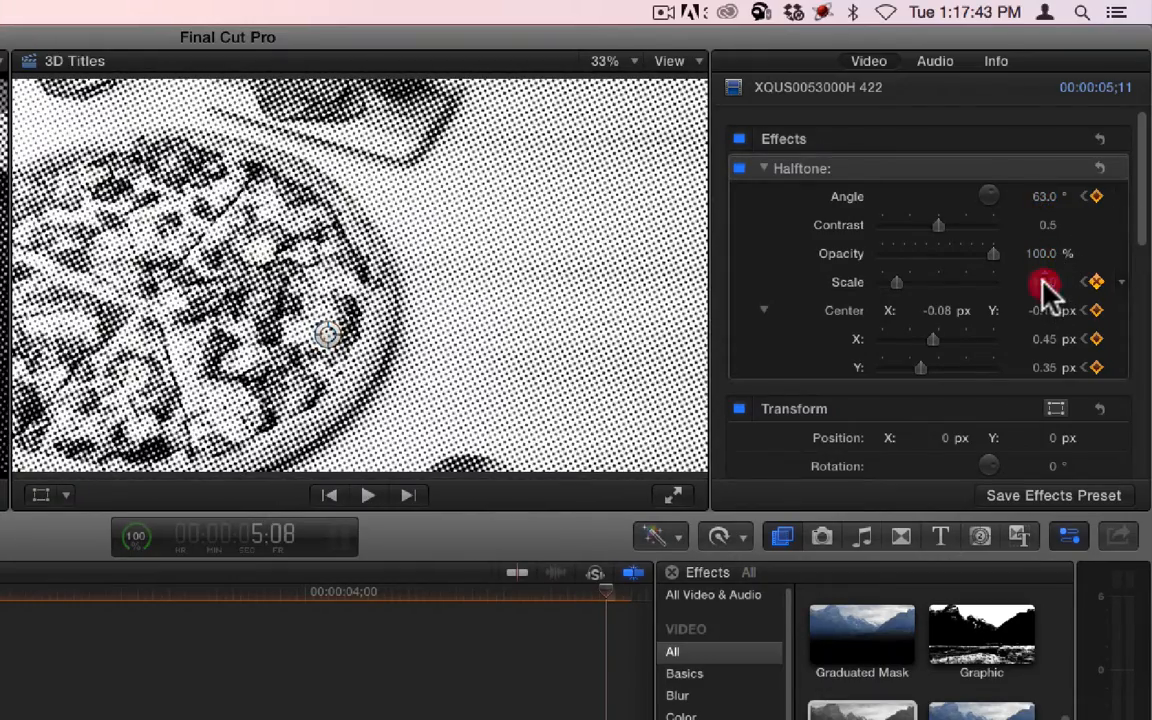
{"action": "mouse_move", "coordinate": [1046, 286]}
{"action": "left_mouse_down"}
{"action": "mouse_move", "coordinate": [1046, 274]}
{"action": "mouse_move", "coordinate": [1043, 283]}
{"action": "left_mouse_up"}
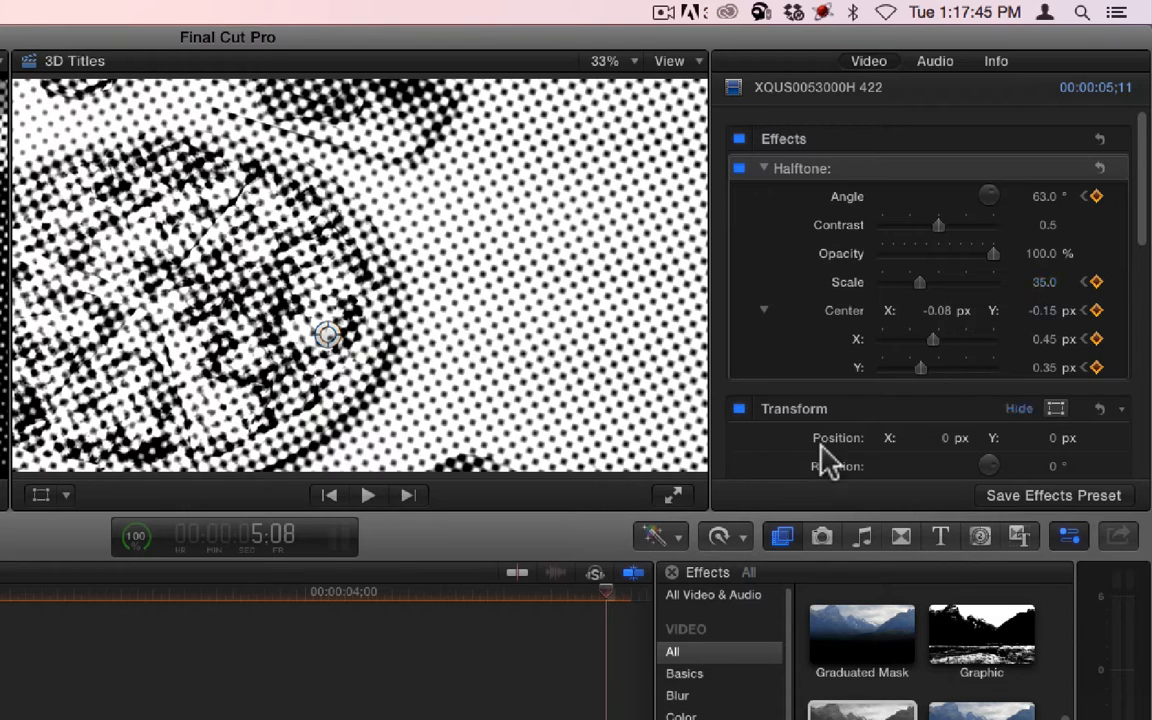
Render the timeline and play back the animated Halftone effect
{"action": "left_click", "coordinate": [93, 707]}
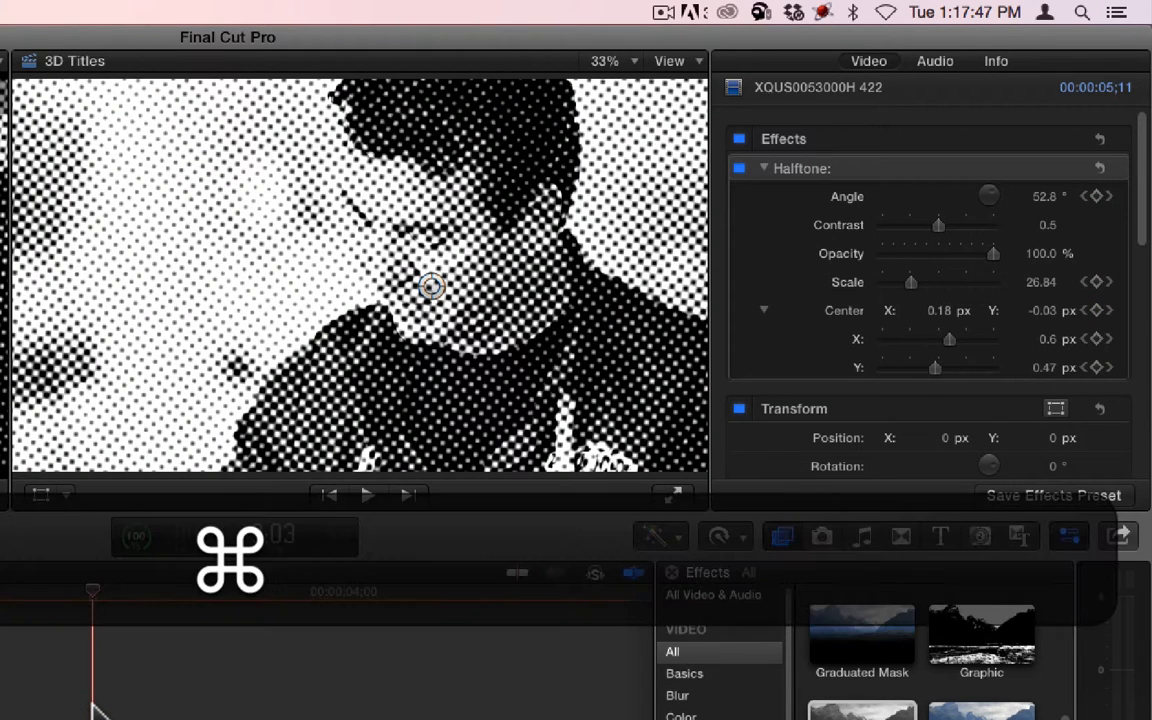
{"action": "key", "text": "ctrl+super+r"}
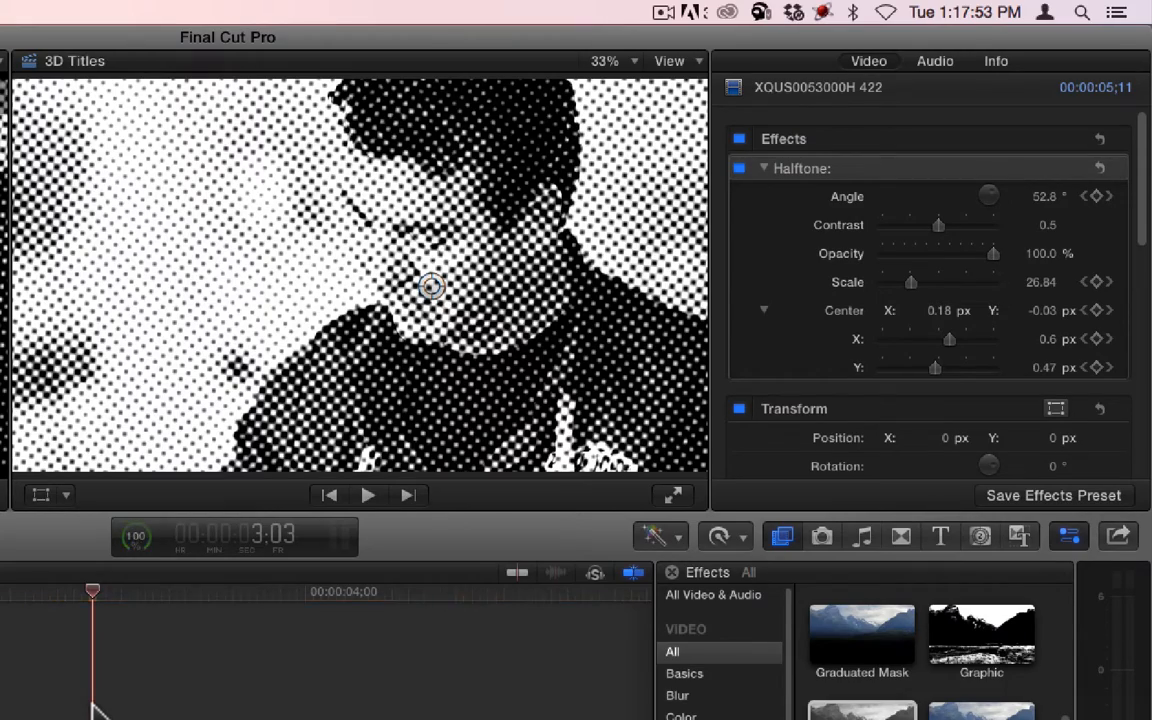
{"action": "key", "text": "space"}
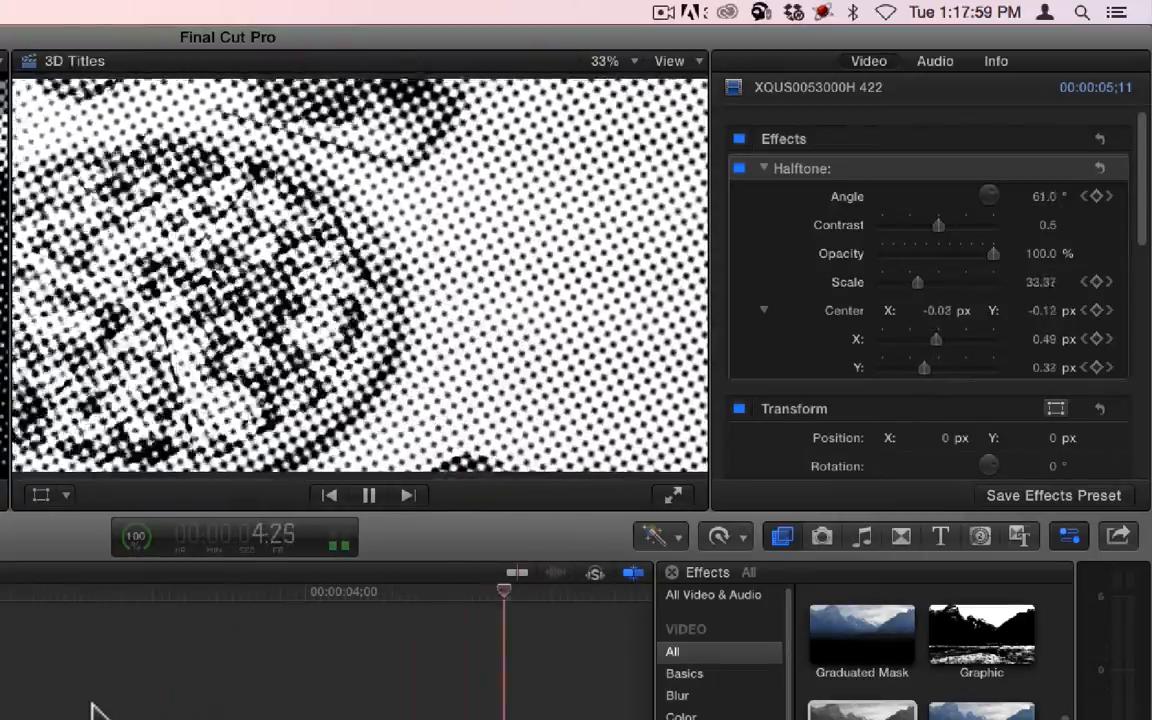
Stop playback and remove the Halftone effect from the clip
{"action": "key", "text": "space"}
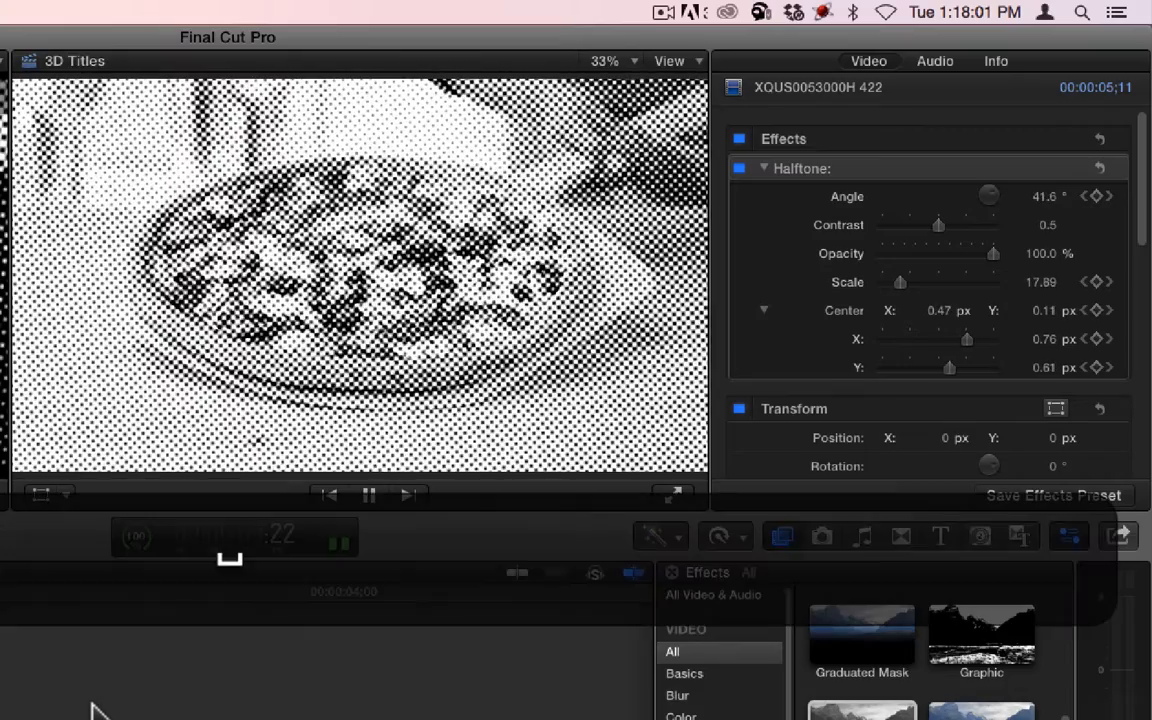
{"action": "left_click", "coordinate": [798, 172]}
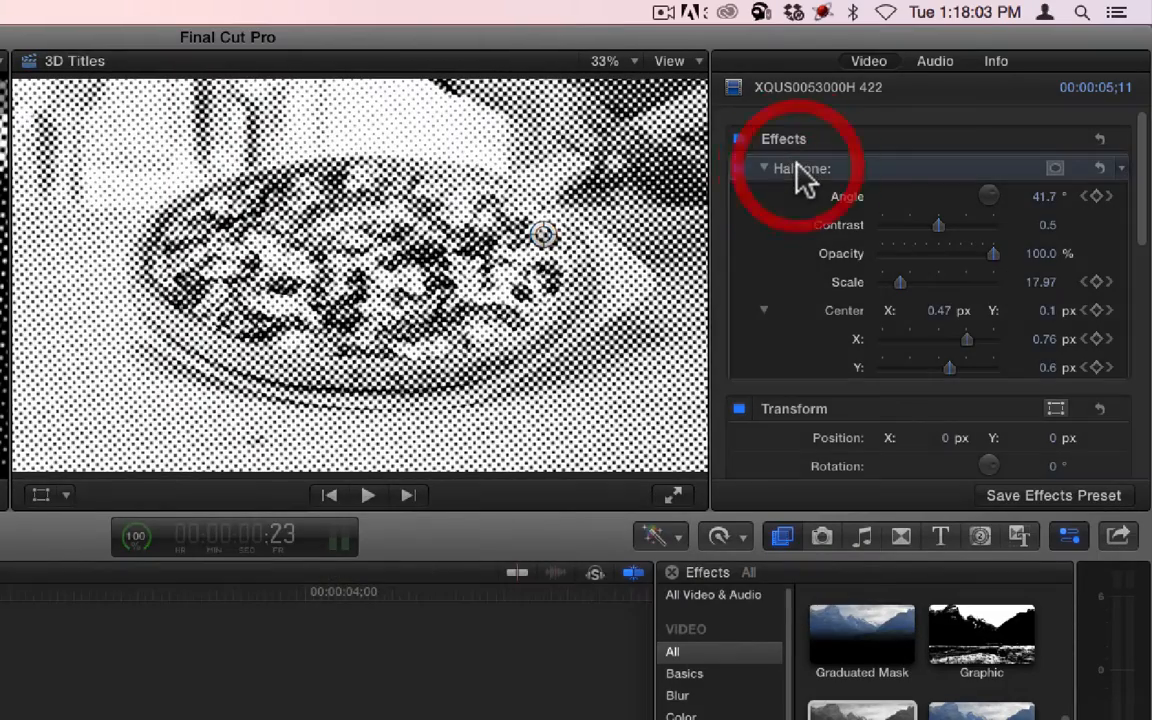
{"action": "key", "text": "BackSpace"}
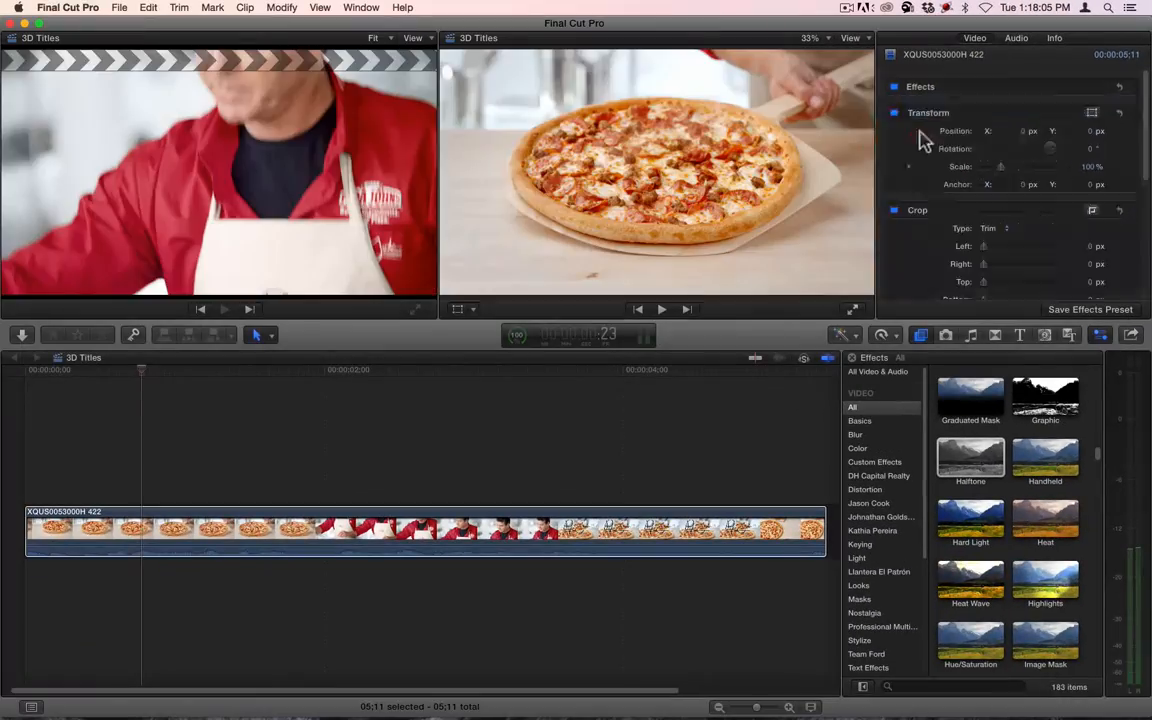
Apply the Handheld effect to the clip, render it and play it back
{"action": "left_click_drag", "start_coordinate": [1045, 457], "coordinate": [375, 540]}
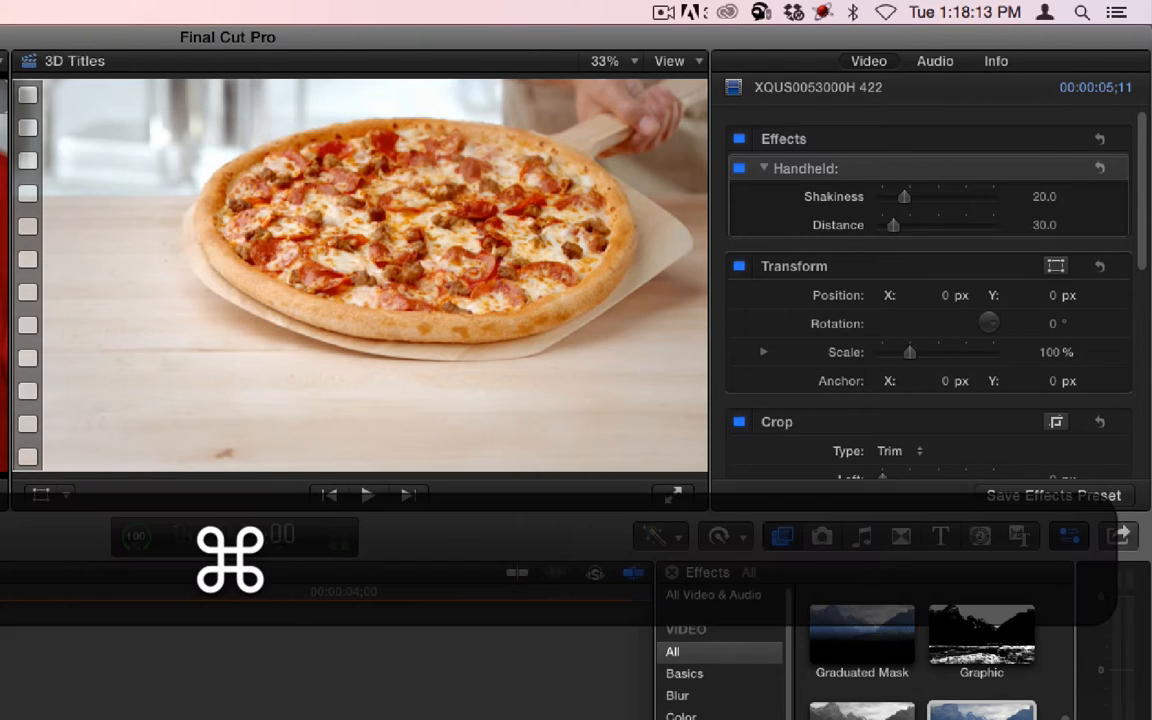
{"action": "key", "text": "ctrl+super+r"}
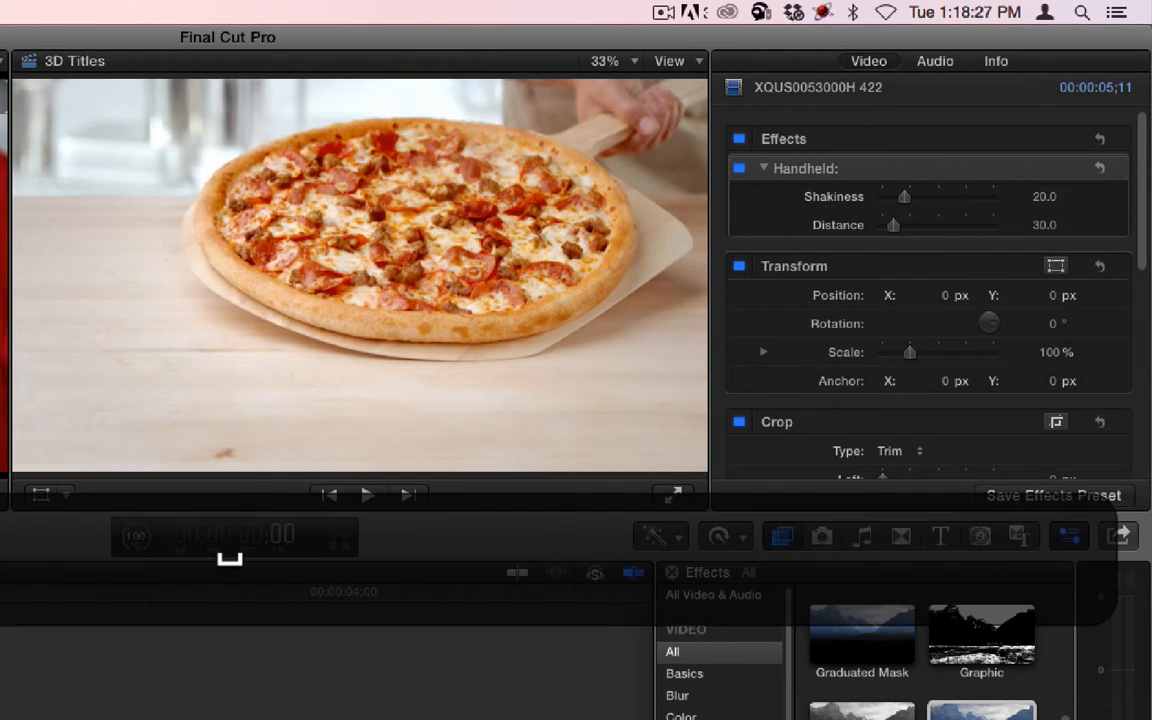
{"action": "key", "text": "space"}
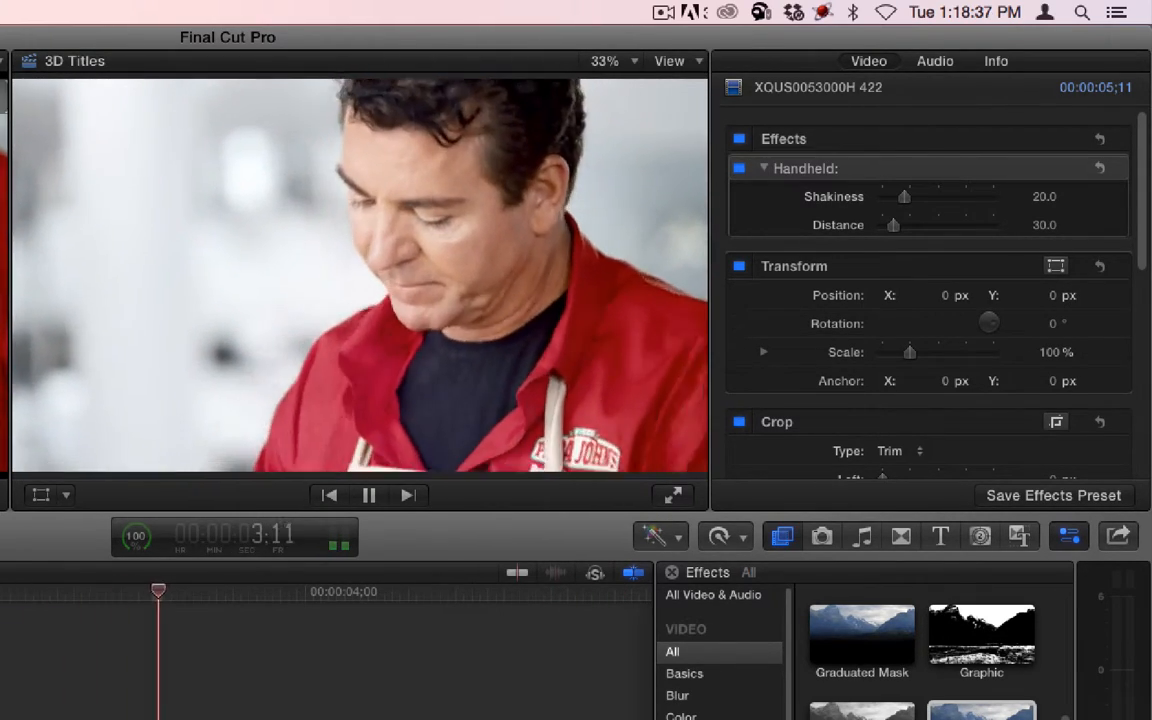
{"action": "key", "text": "space"}
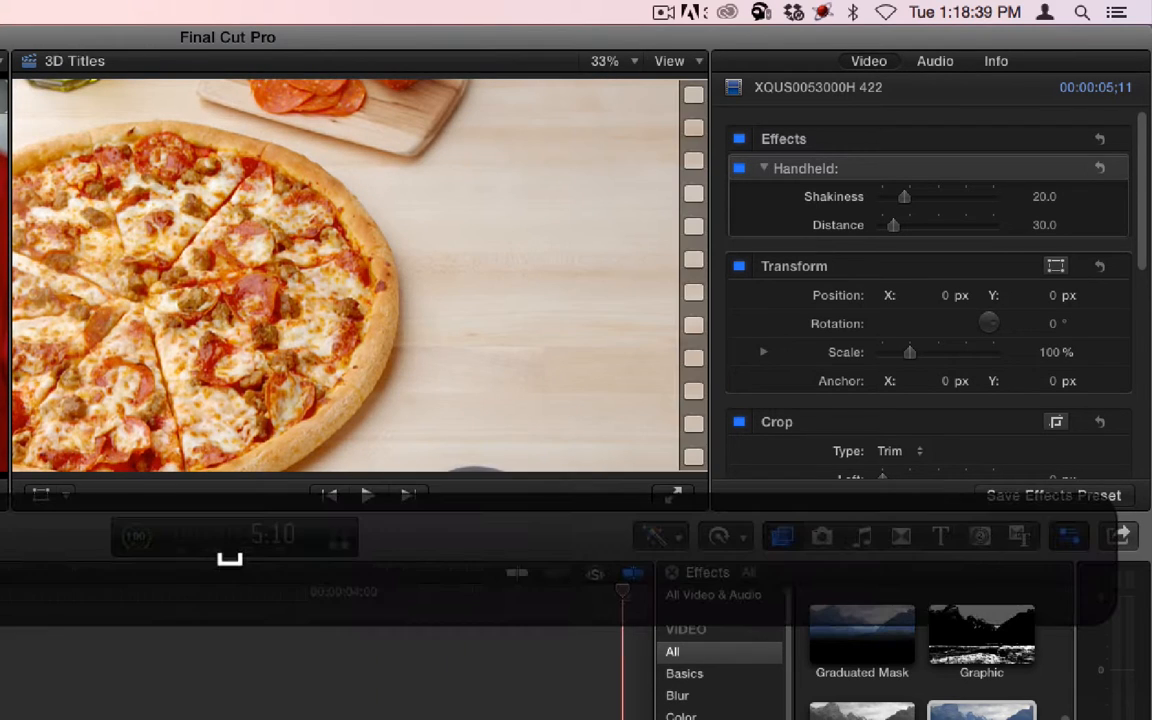
At 4:00, set the Handheld distance to 150 and shakiness to about 44.5, then render and play back the clip
{"action": "left_click", "coordinate": [306, 600]}
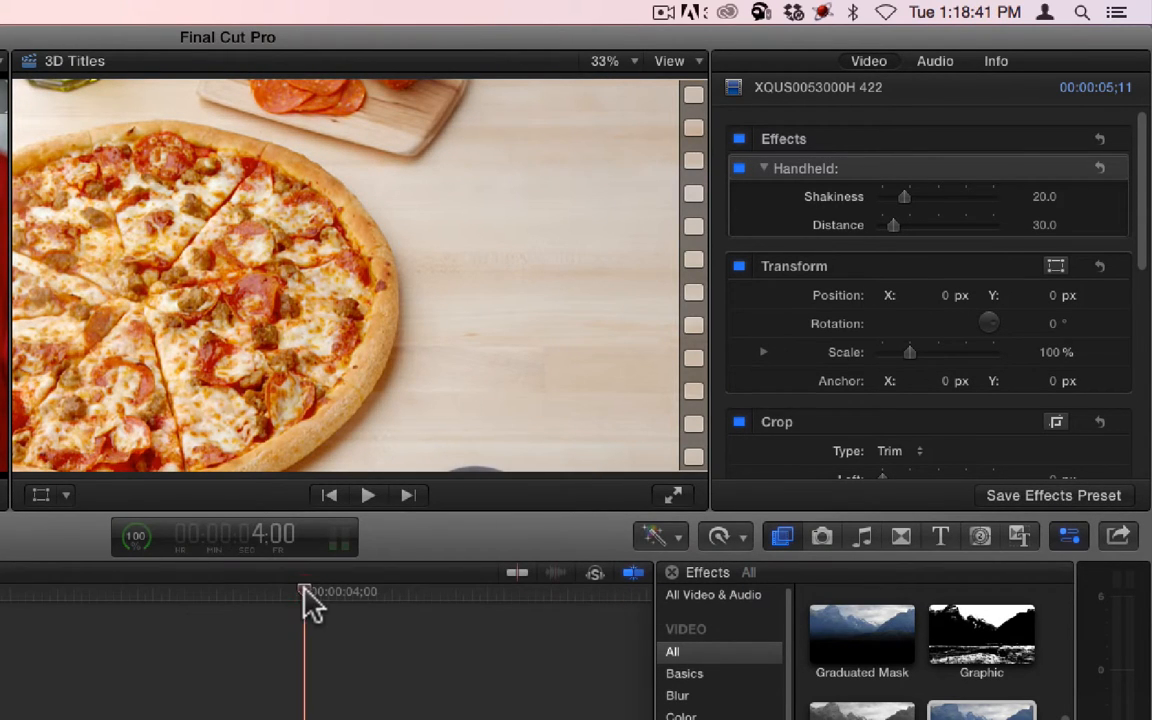
{"action": "left_click_drag", "start_coordinate": [895, 224], "coordinate": [931, 196]}
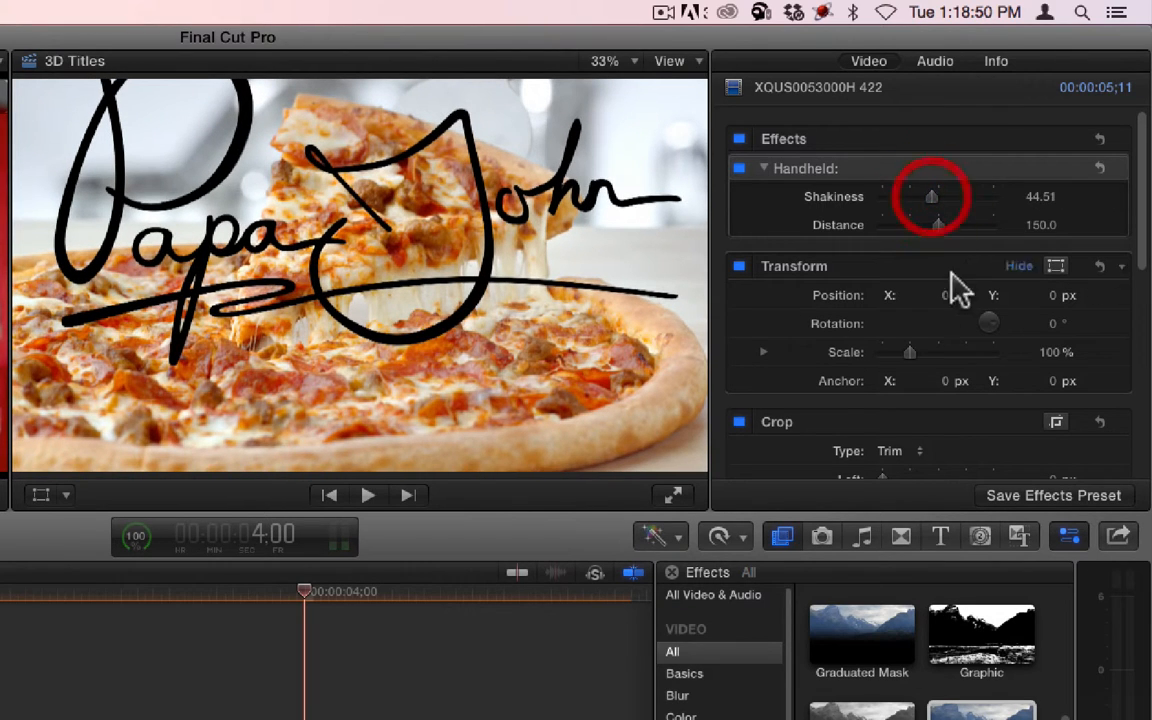
{"action": "left_click", "coordinate": [205, 690]}
{"action": "key", "text": "ctrl+super+r"}
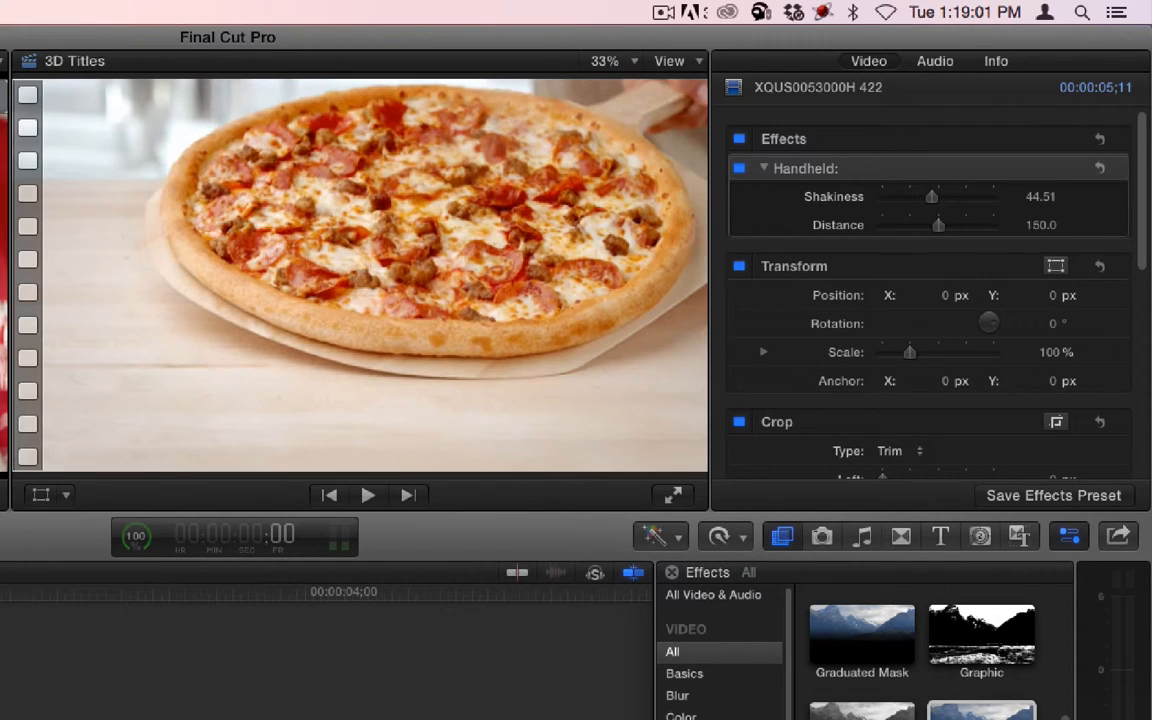
{"action": "key", "text": "space"}
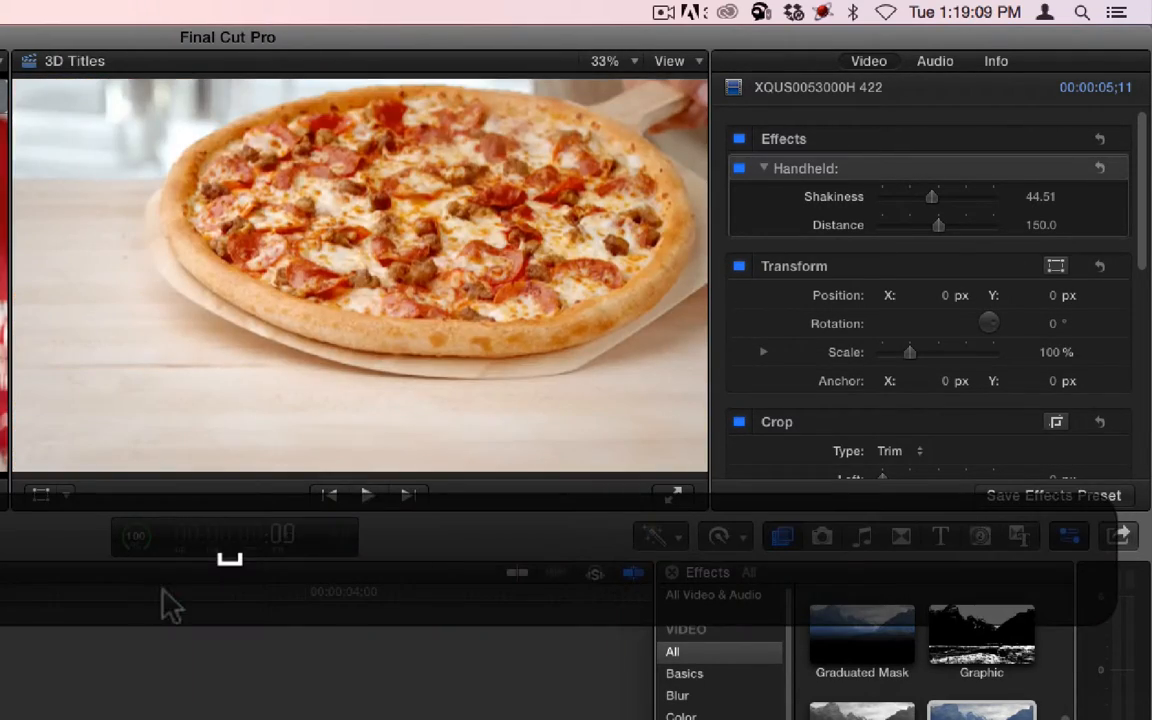
{"action": "left_click", "coordinate": [163, 590]}
{"action": "key", "text": "space"}
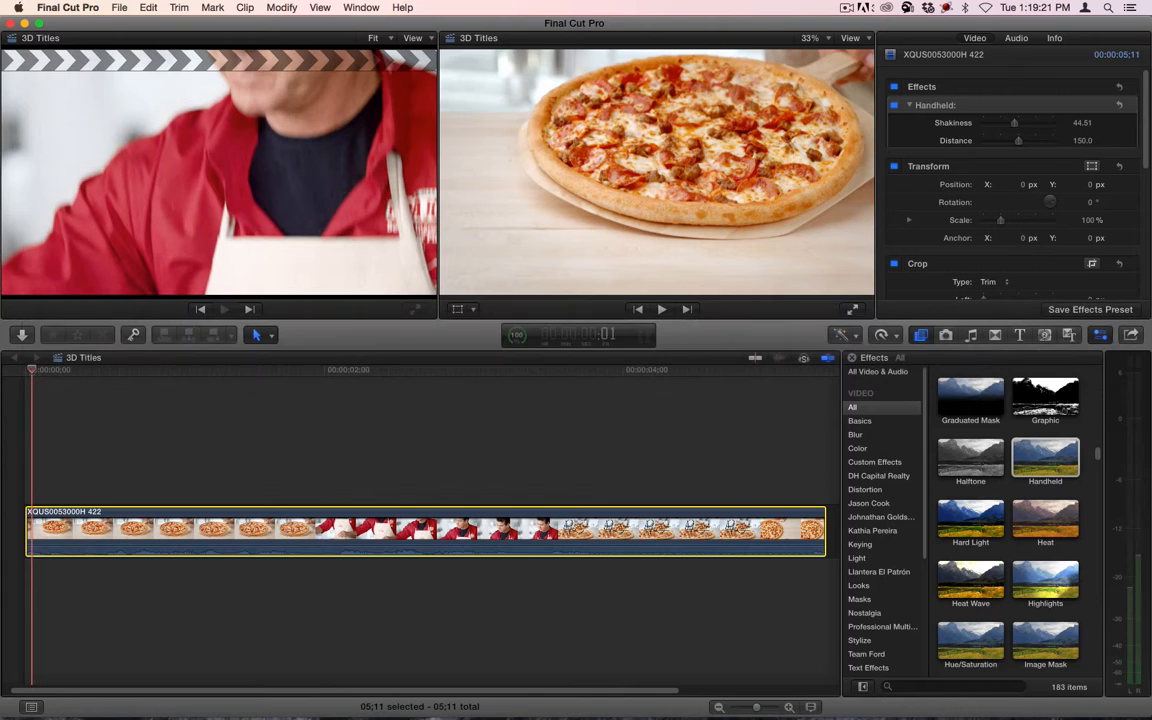
Replace the clip's Handheld effect with Hard Light and move the playhead to 3:10
{"action": "left_click", "coordinate": [915, 135]}
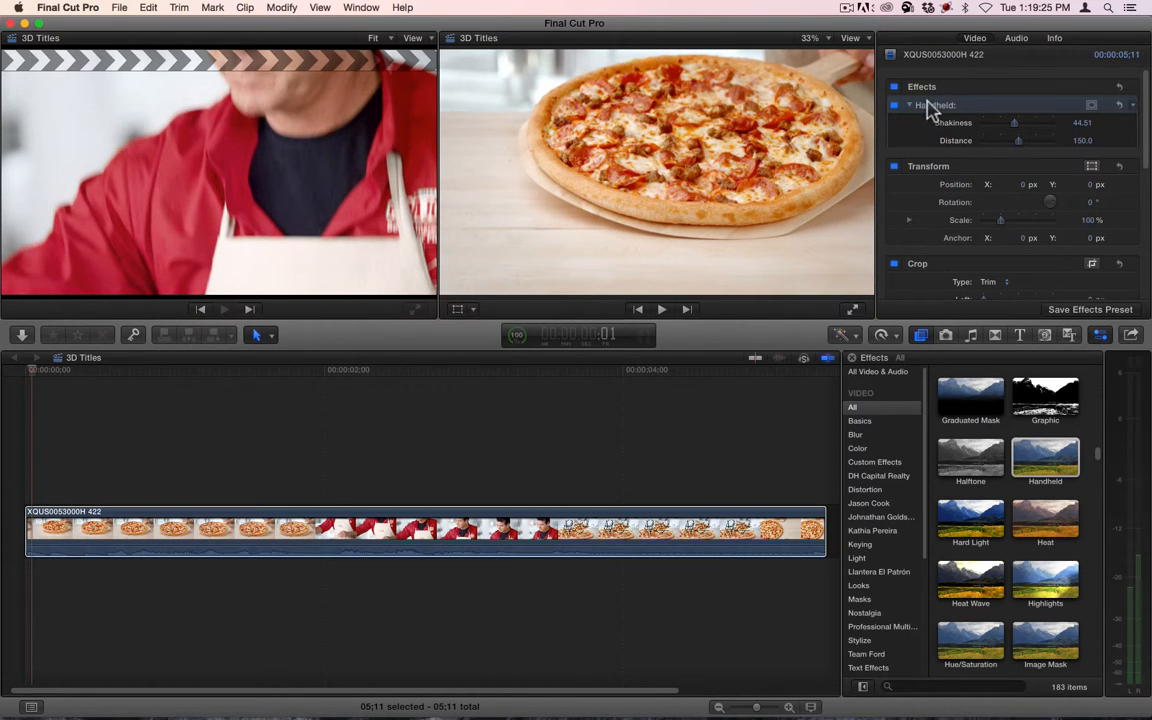
{"action": "key", "text": "BackSpace"}
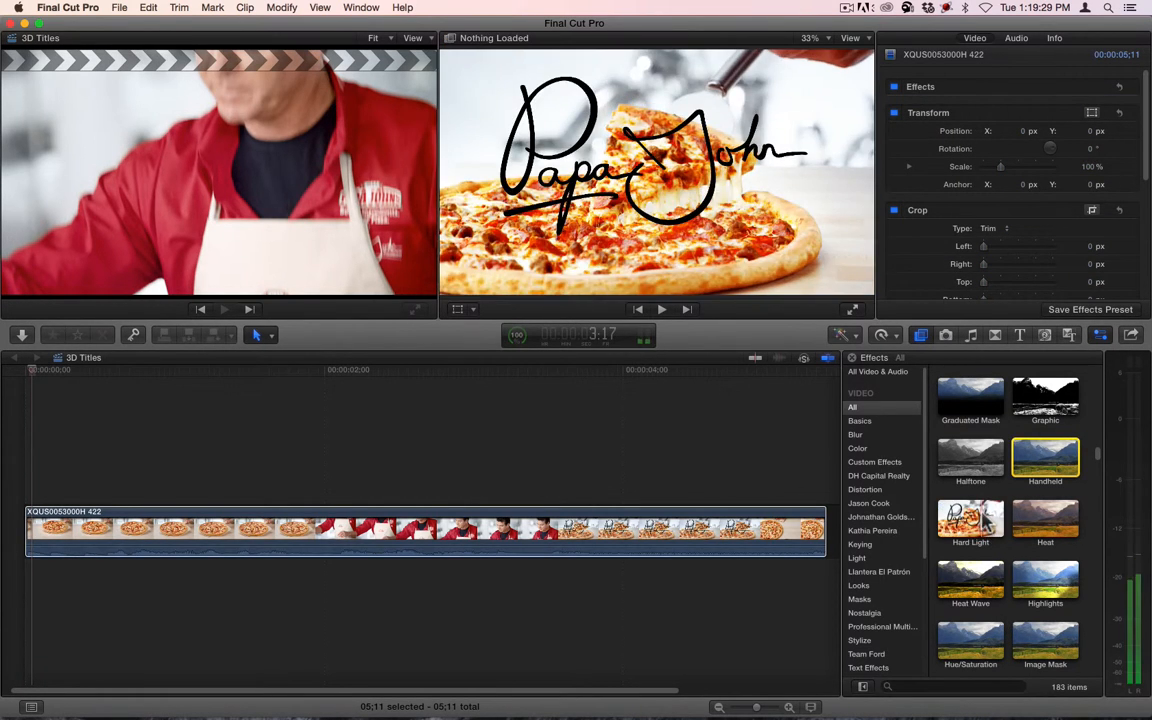
{"action": "left_click_drag", "start_coordinate": [985, 530], "coordinate": [518, 525]}
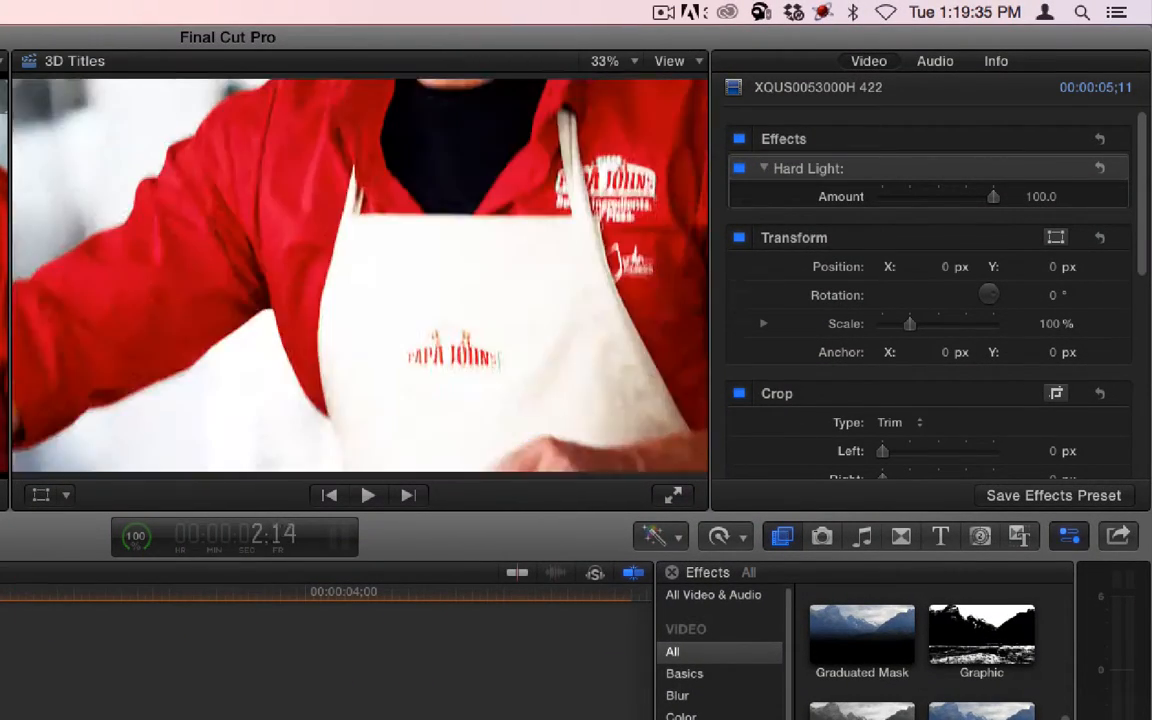
{"action": "left_click_drag", "start_coordinate": [93, 605], "coordinate": [147, 606]}
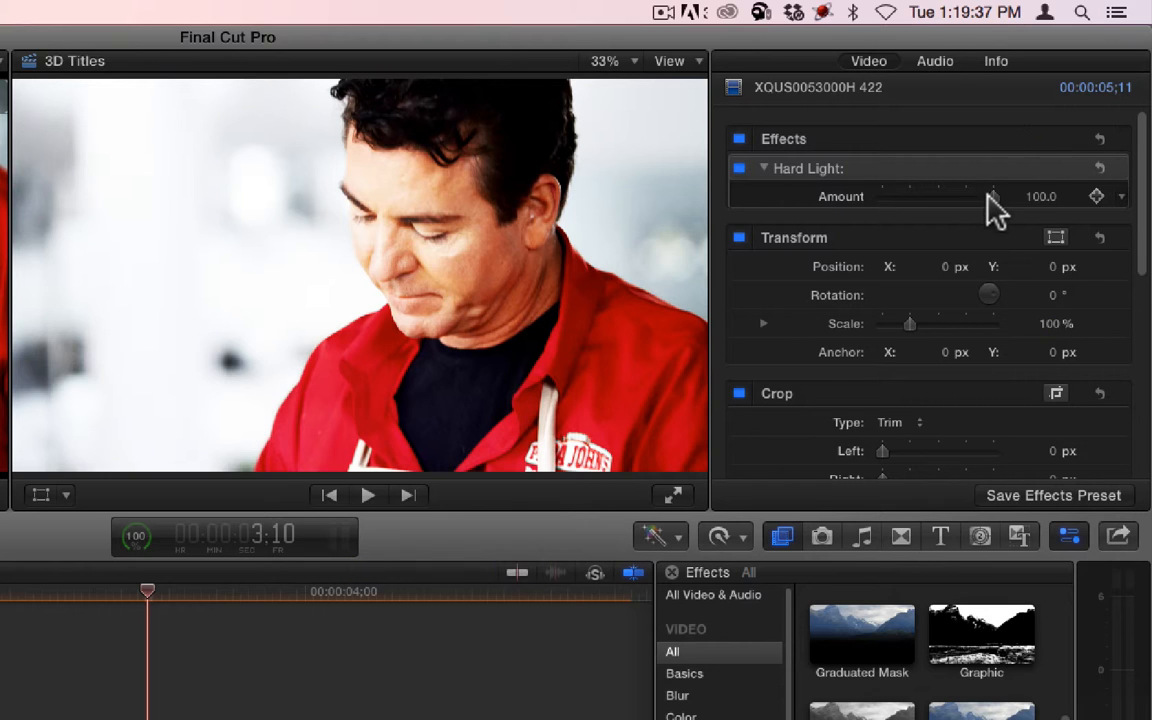
Vary the Hard Light amount, return it to 100 and play the clip from an earlier point
{"action": "left_click_drag", "start_coordinate": [975, 207], "coordinate": [1058, 207]}
{"action": "left_click_drag", "start_coordinate": [190, 592], "coordinate": [0, 591]}
{"action": "key", "text": "space"}
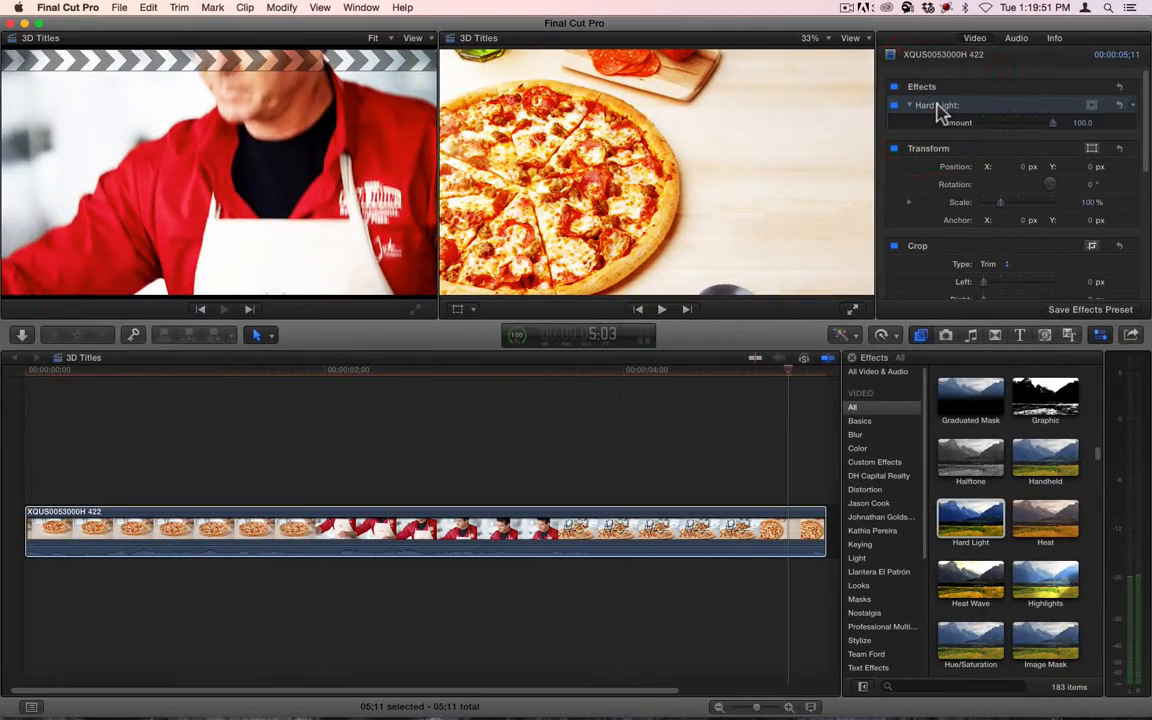
Replace the clip's Hard Light effect with Heat and move the playhead to 1:02
{"action": "key", "text": "BackSpace"}
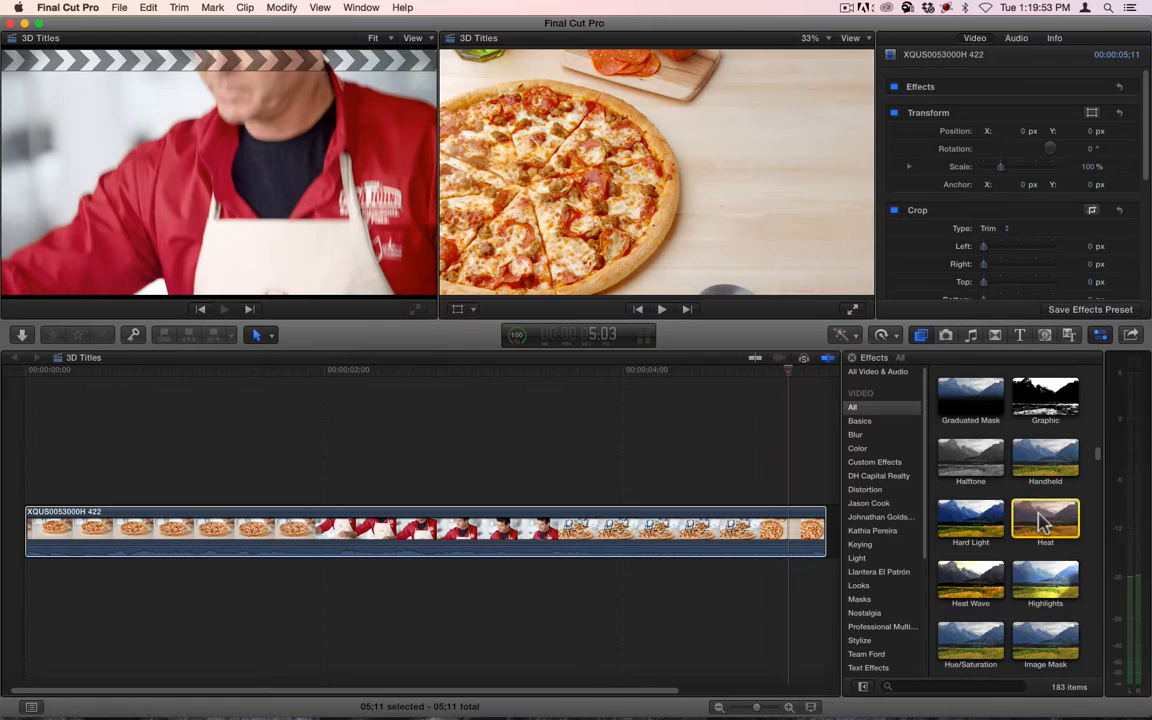
{"action": "left_click_drag", "start_coordinate": [1039, 517], "coordinate": [411, 533]}
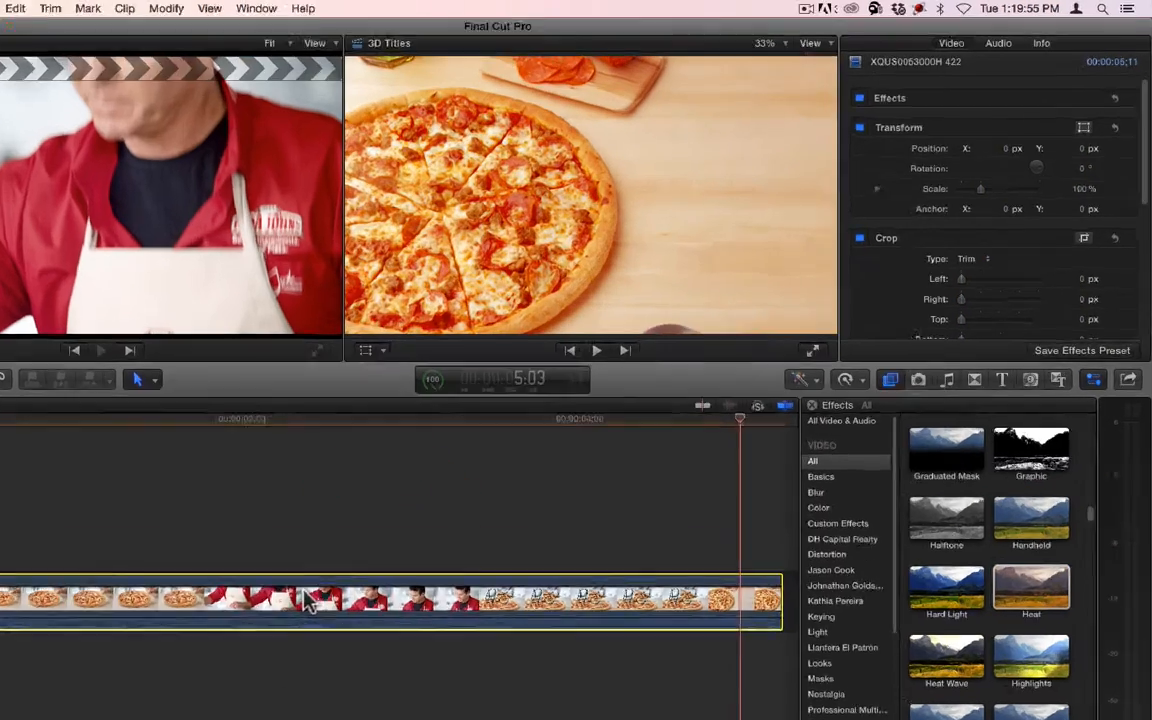
{"action": "left_click_drag", "start_coordinate": [284, 603], "coordinate": [0, 614]}
Try pale green, cyan, cream and blue as the Heat color, and undo the color changes
{"action": "left_click", "coordinate": [892, 281]}
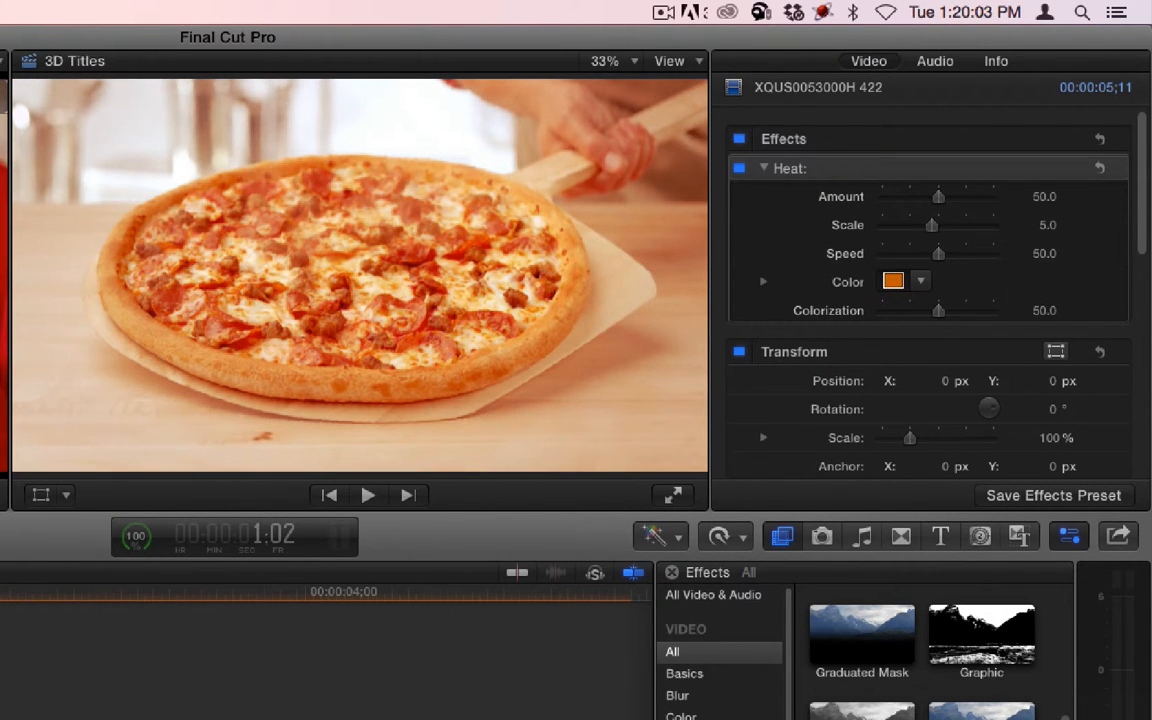
{"action": "left_click", "coordinate": [0, 400]}
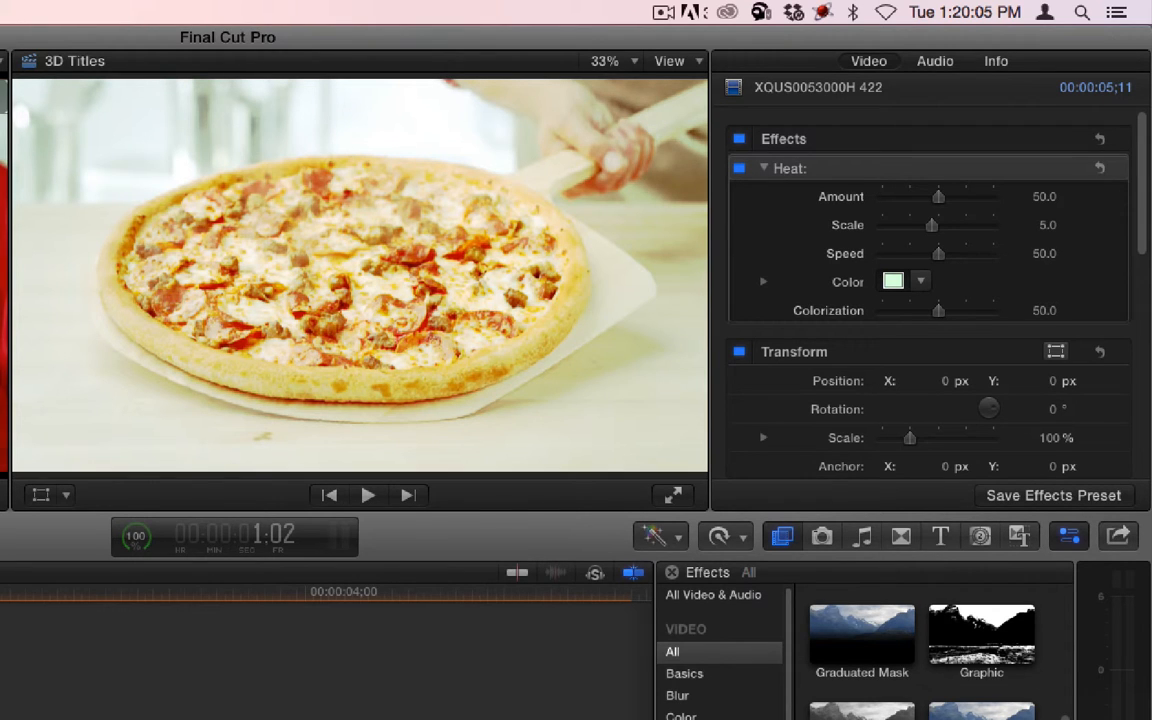
{"action": "left_click", "coordinate": [0, 400]}
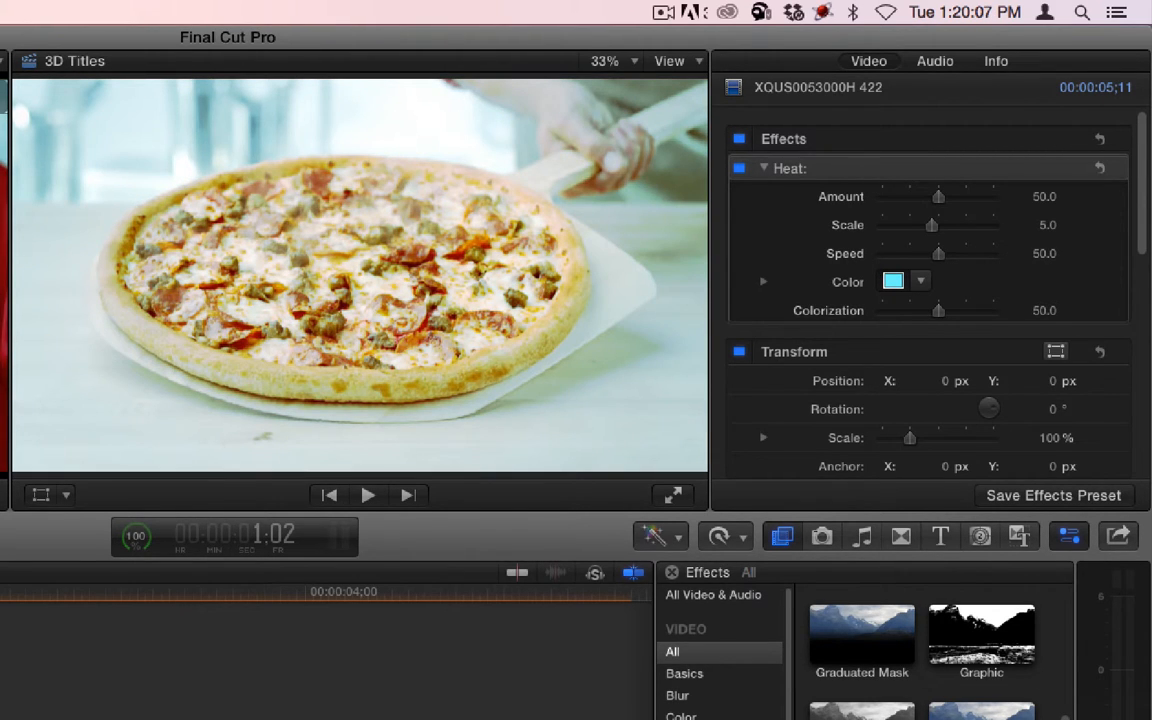
{"action": "left_click", "coordinate": [0, 400]}
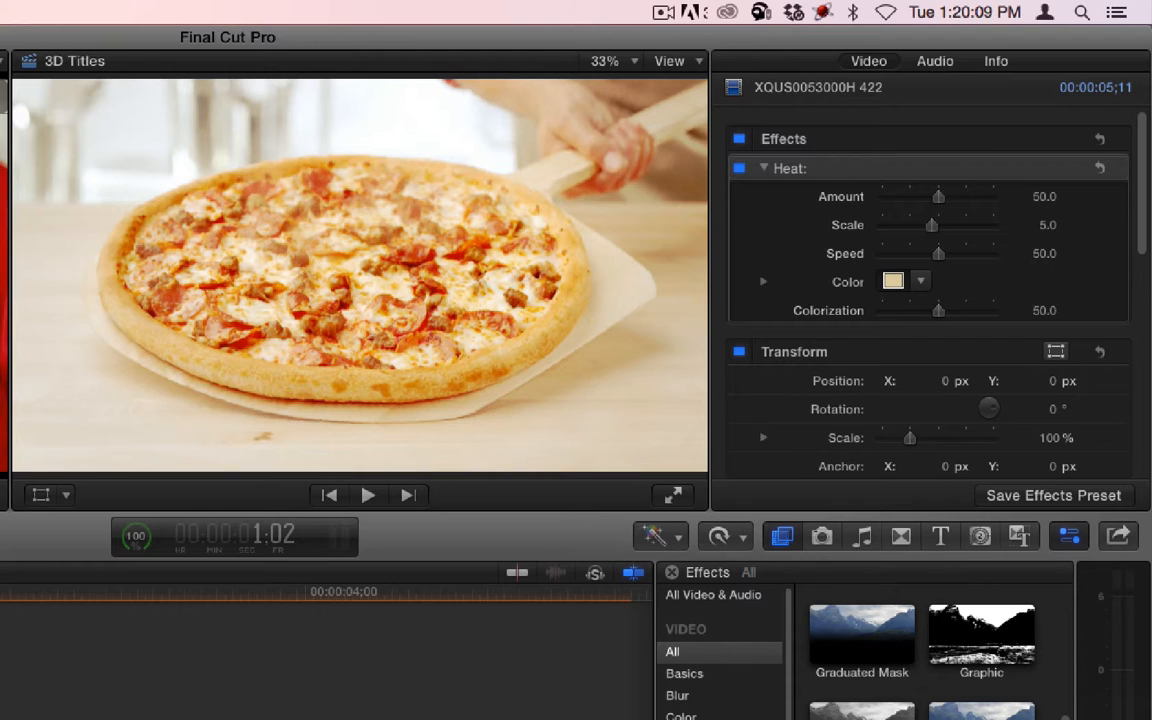
{"action": "left_click", "coordinate": [0, 400]}
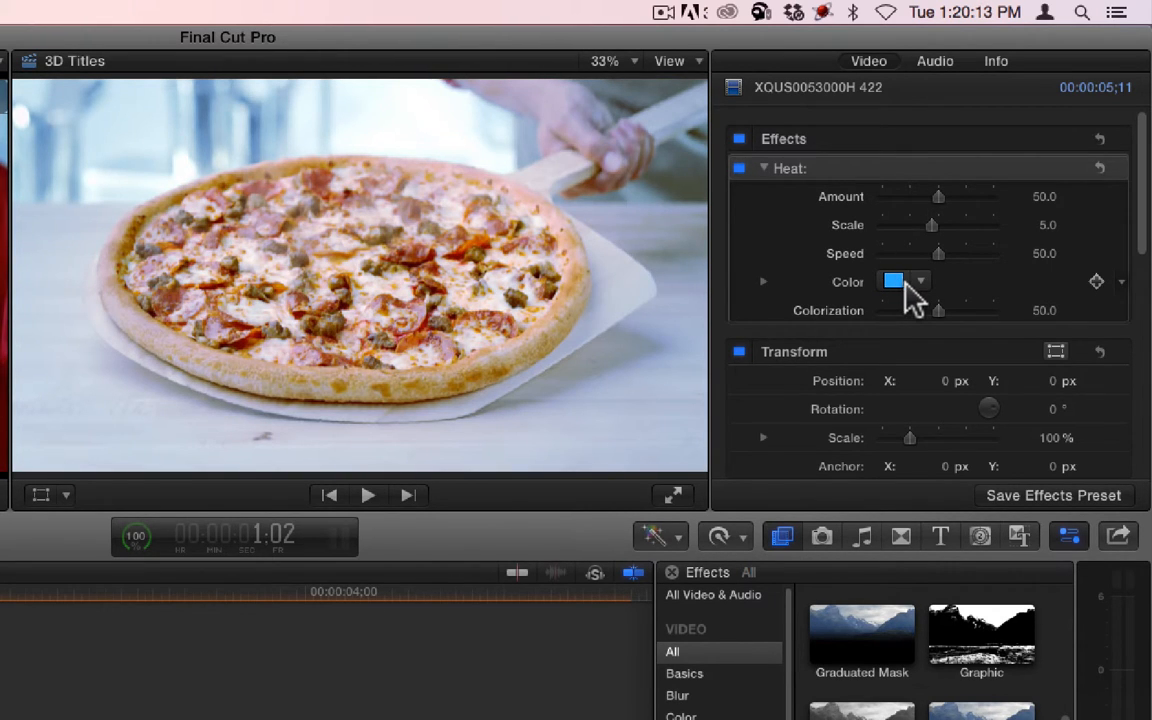
{"action": "key", "text": "super+z"}
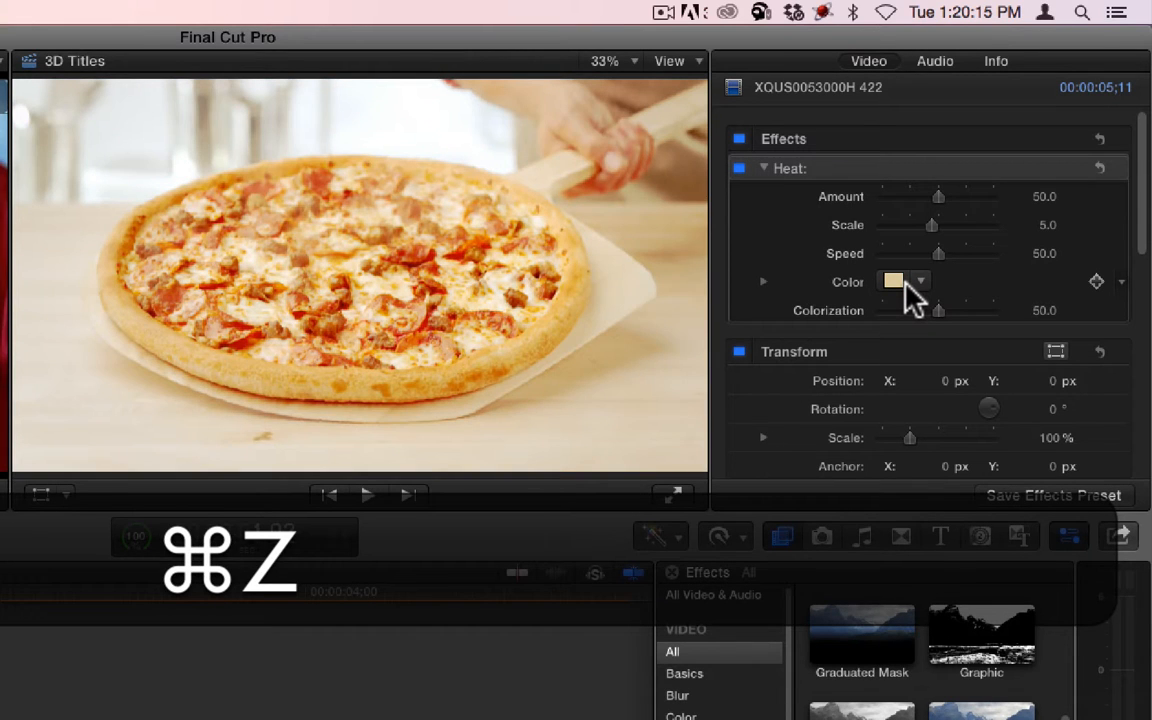
{"action": "key", "text": "super+z"}
{"action": "key", "text": "super+z"}
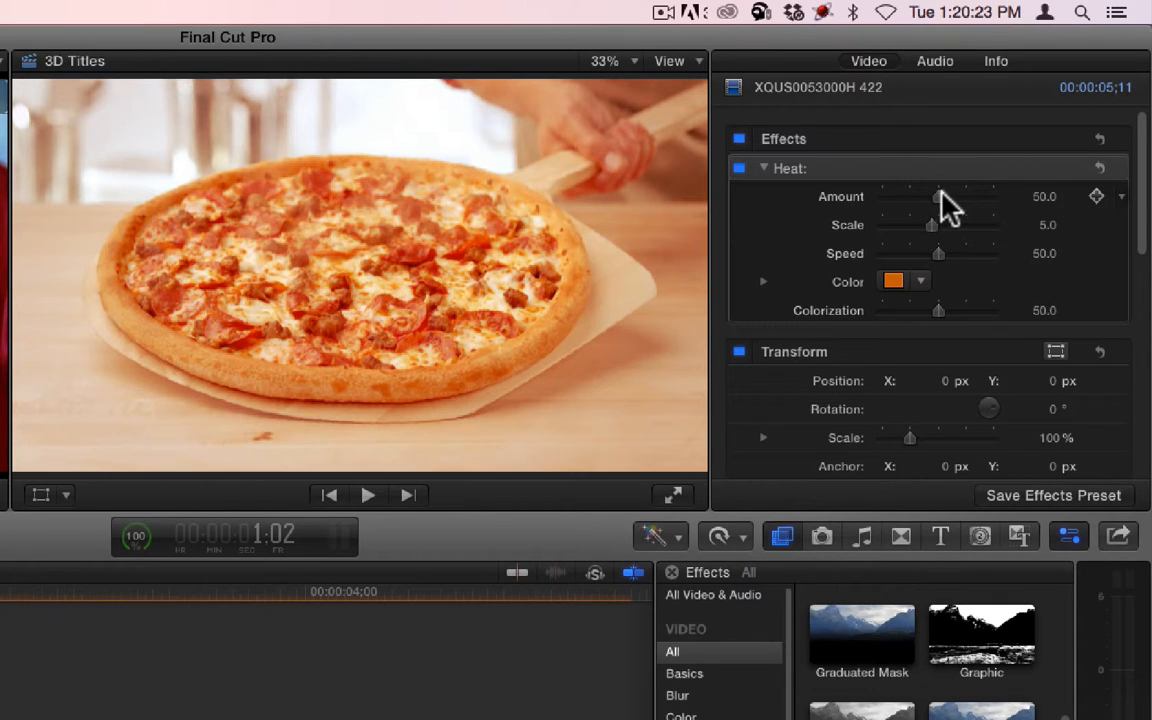
Raise the Heat amount to about 86, render the clip and play it back
{"action": "left_click_drag", "start_coordinate": [938, 196], "coordinate": [993, 197]}
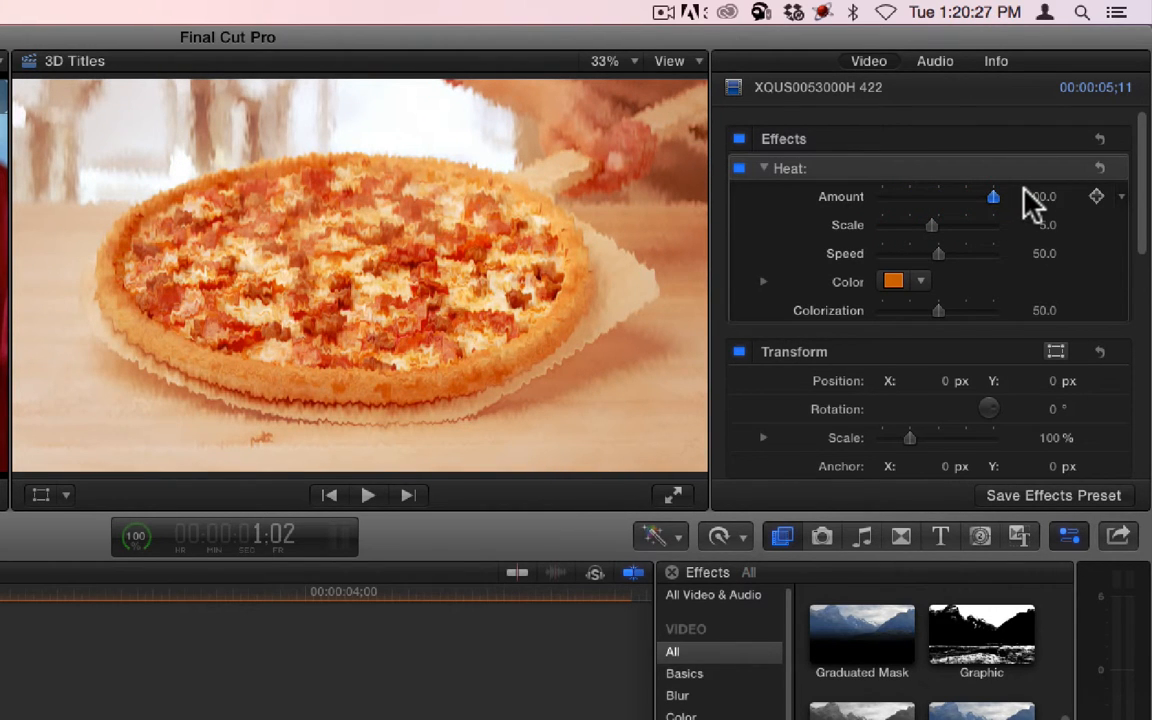
{"action": "mouse_move", "coordinate": [993, 196]}
{"action": "left_mouse_down"}
{"action": "mouse_move", "coordinate": [912, 197]}
{"action": "mouse_move", "coordinate": [980, 196]}
{"action": "left_mouse_up"}
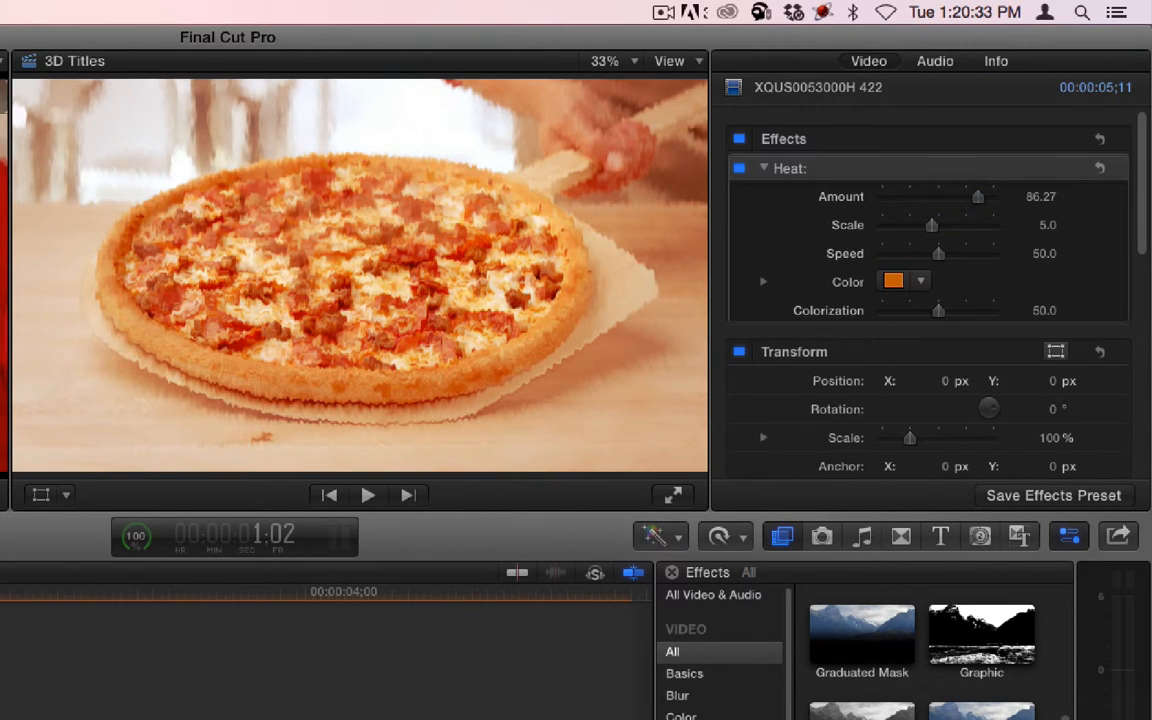
{"action": "key", "text": "ctrl+super+r"}
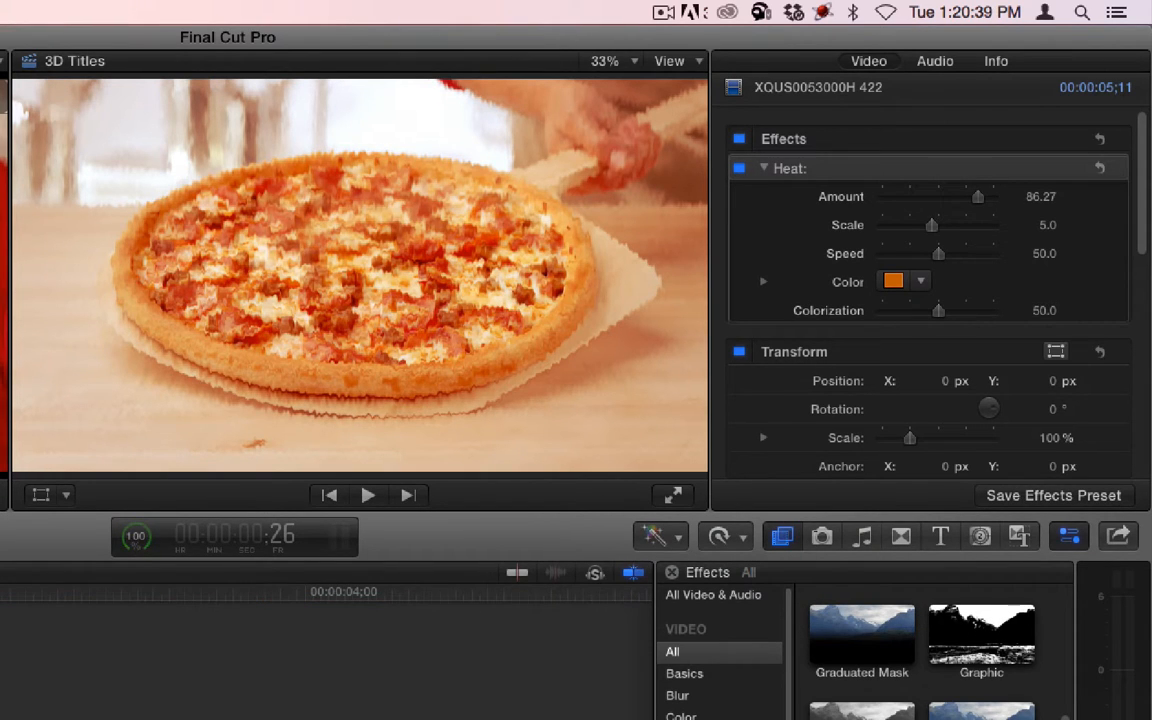
{"action": "key", "text": "space"}
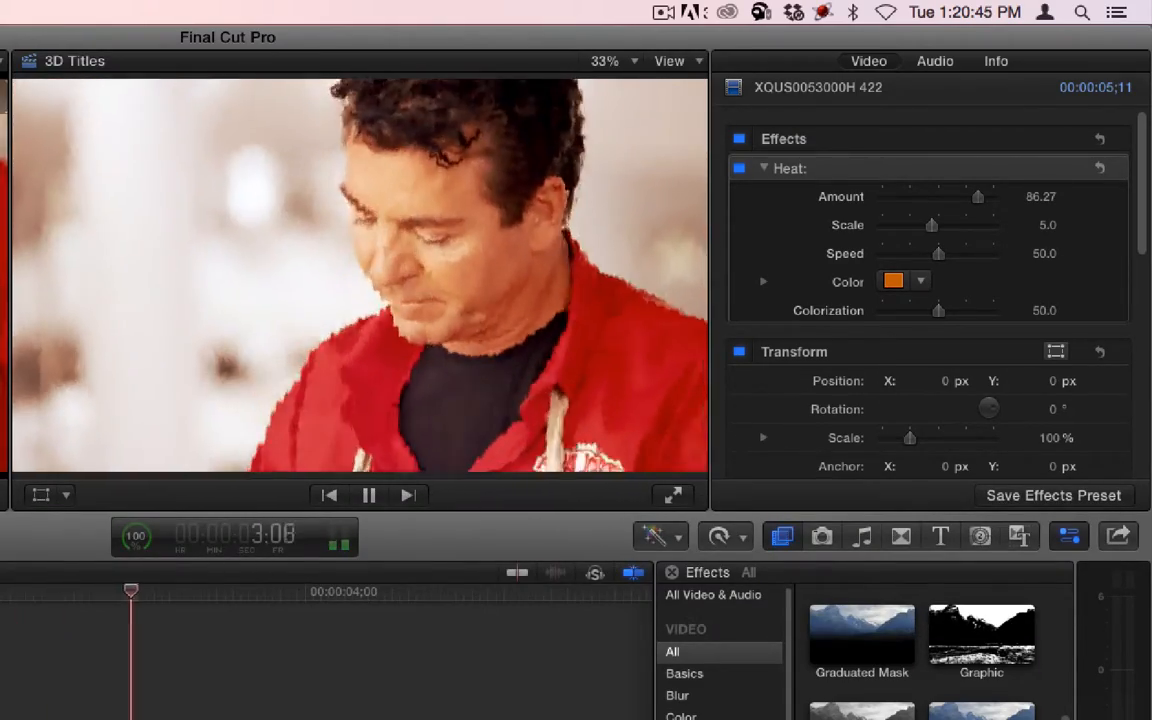
{"action": "key", "text": "space"}
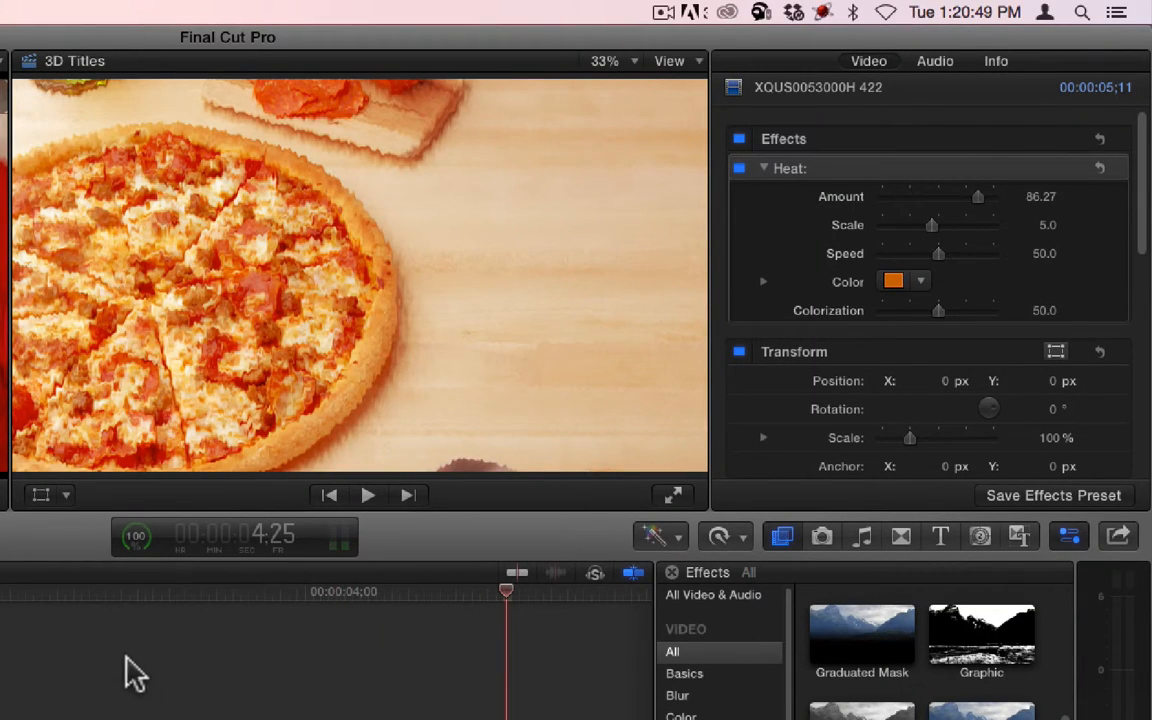
At 1:16, set the Heat amount to about 92, scale to 1 and speed to about 87, and render the whole timeline
{"action": "left_click_drag", "start_coordinate": [108, 594], "coordinate": [0, 594]}
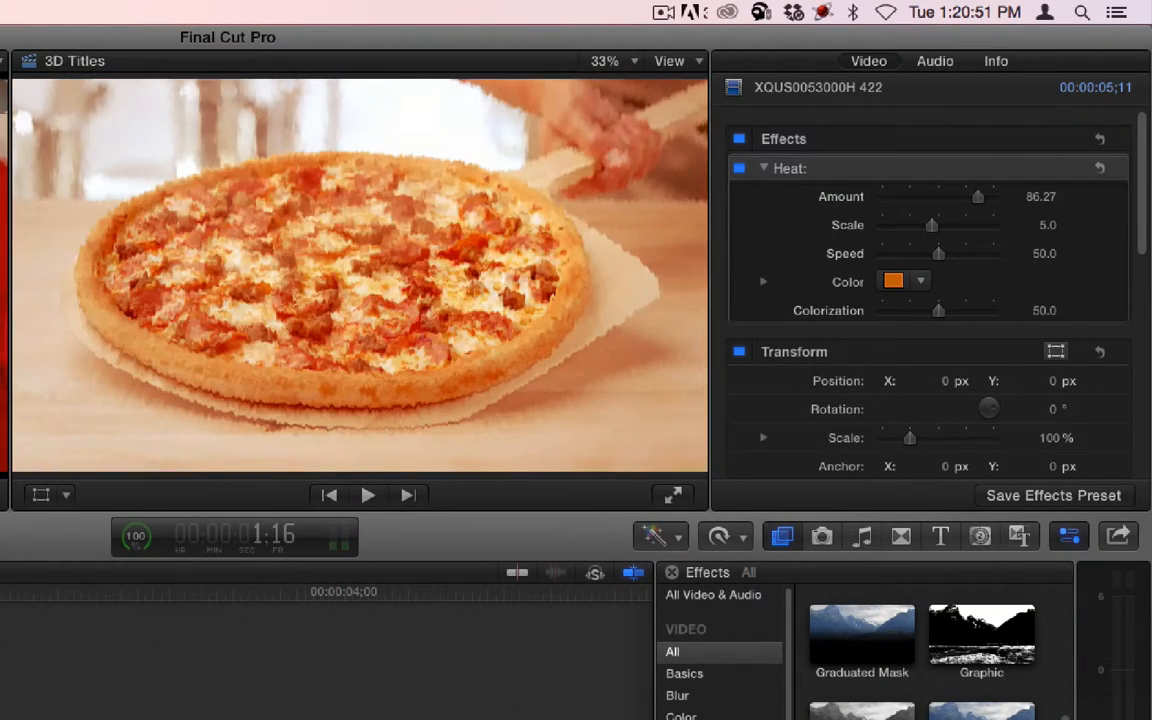
{"action": "mouse_move", "coordinate": [975, 198]}
{"action": "left_mouse_down"}
{"action": "mouse_move", "coordinate": [936, 200]}
{"action": "mouse_move", "coordinate": [958, 200]}
{"action": "left_mouse_up"}
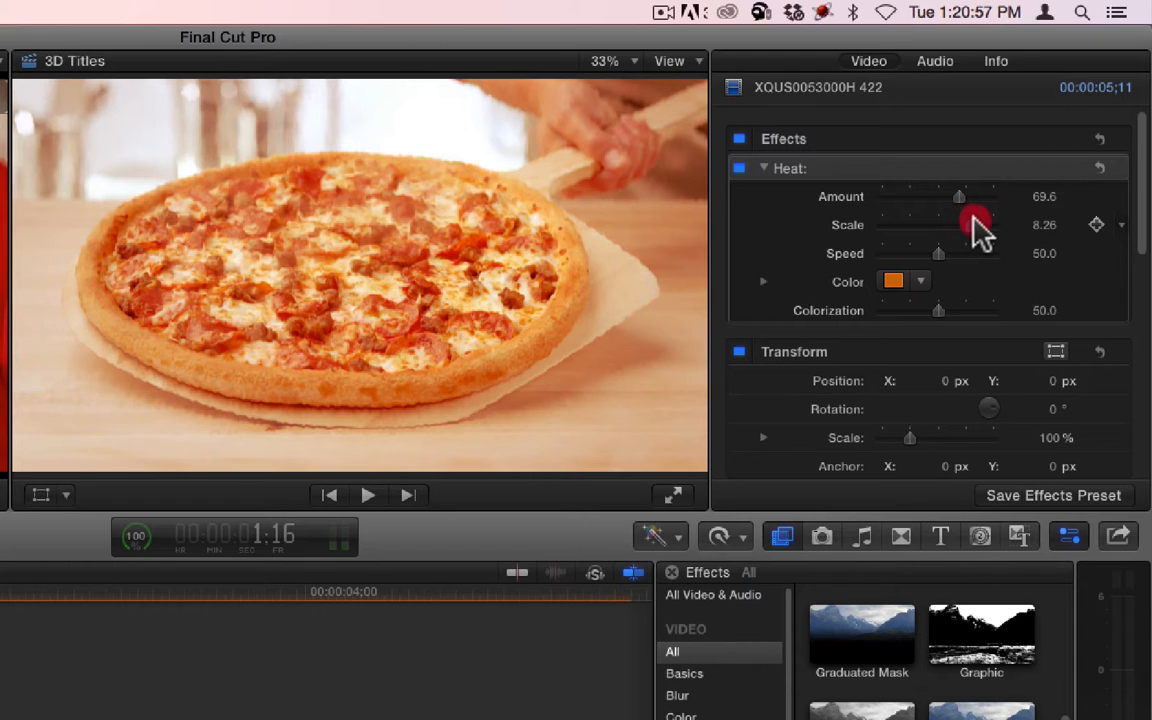
{"action": "left_click_drag", "start_coordinate": [964, 200], "coordinate": [1016, 240]}
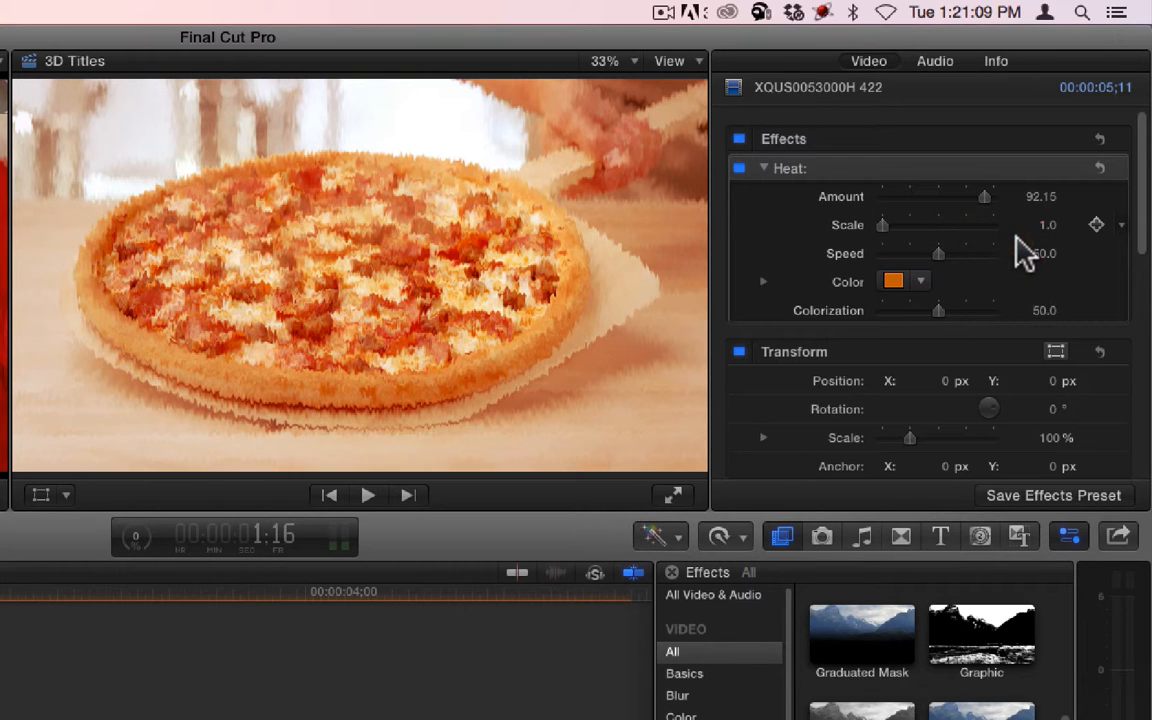
{"action": "mouse_move", "coordinate": [882, 225]}
{"action": "left_mouse_down"}
{"action": "mouse_move", "coordinate": [970, 225]}
{"action": "mouse_move", "coordinate": [881, 226]}
{"action": "left_mouse_up"}
{"action": "left_click_drag", "start_coordinate": [939, 253], "coordinate": [980, 254]}
{"action": "key", "text": "super+a"}
{"action": "key", "text": "ctrl+super+r"}
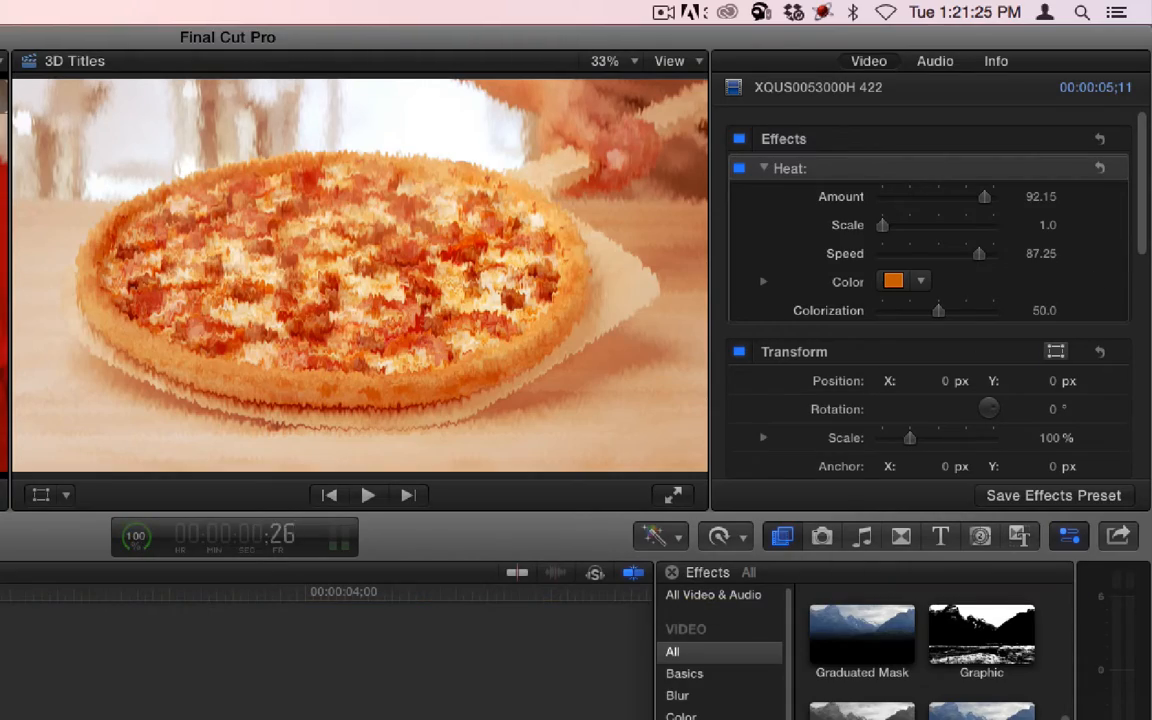
Play back the rendered clip to preview the fast Heat distortion, and stop playback
{"action": "key", "text": "space"}
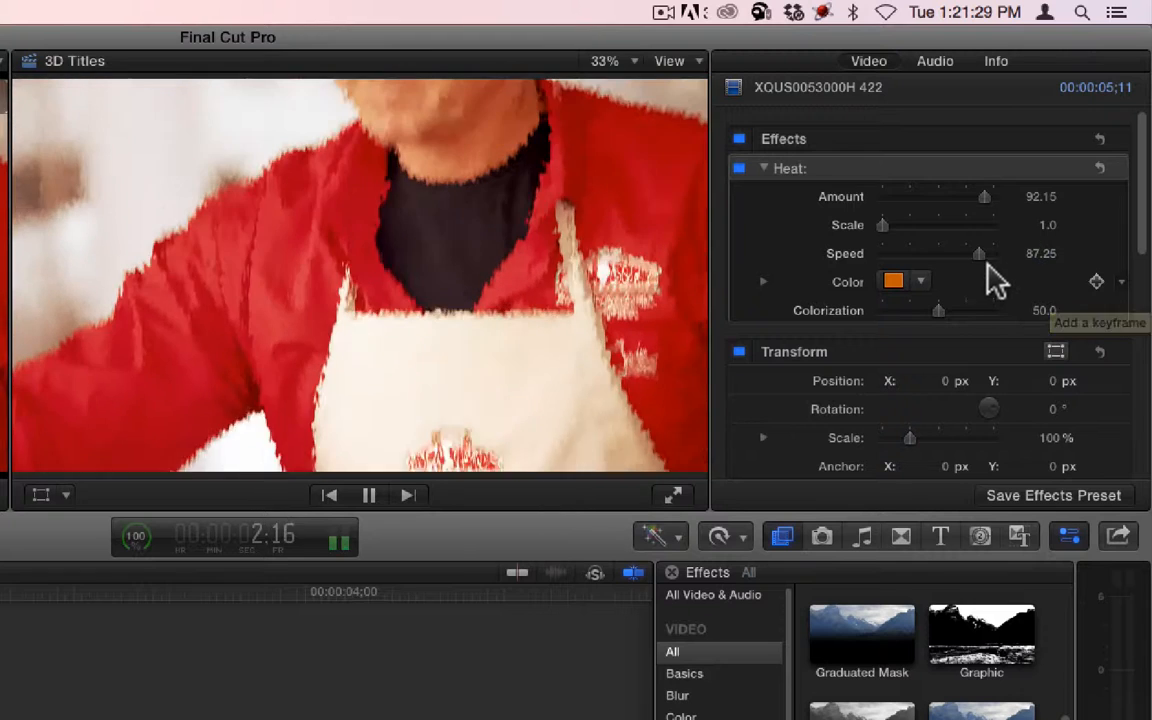
{"action": "key", "text": "space"}
Set the Heat effect's speed to 1 and render the whole timeline
{"action": "left_click_drag", "start_coordinate": [978, 254], "coordinate": [848, 256]}
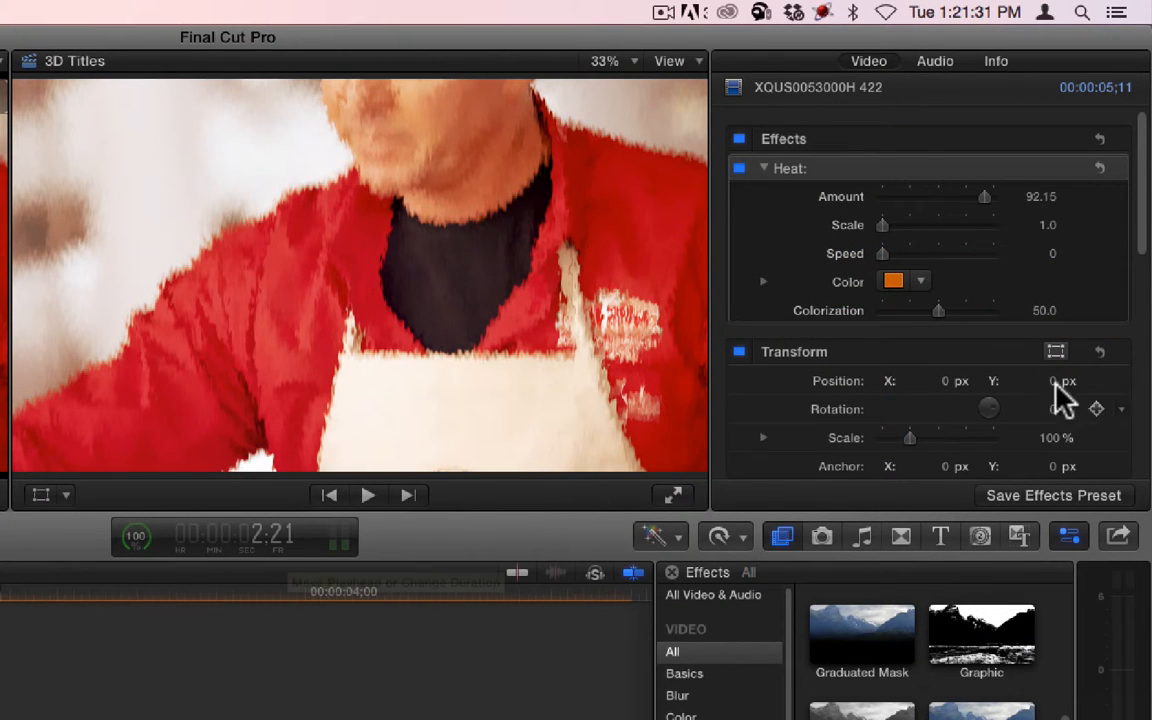
{"action": "left_click", "coordinate": [1052, 250]}
{"action": "type", "text": "1"}
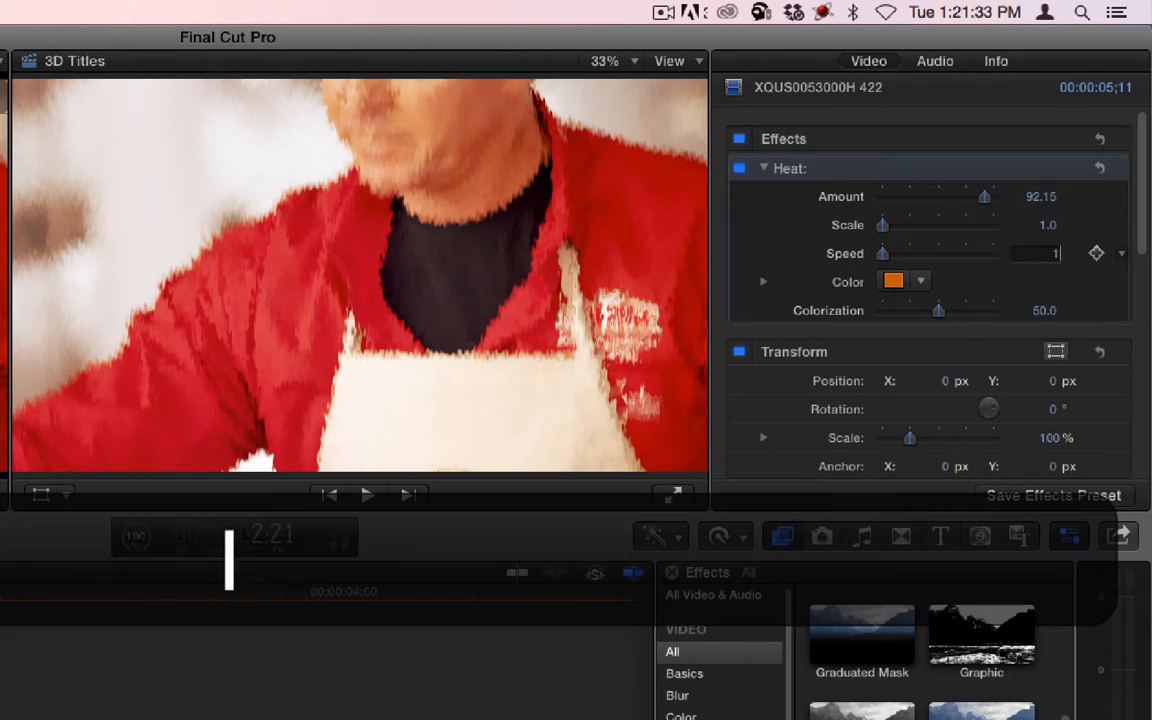
{"action": "key", "text": "Return"}
{"action": "key", "text": "super+a"}
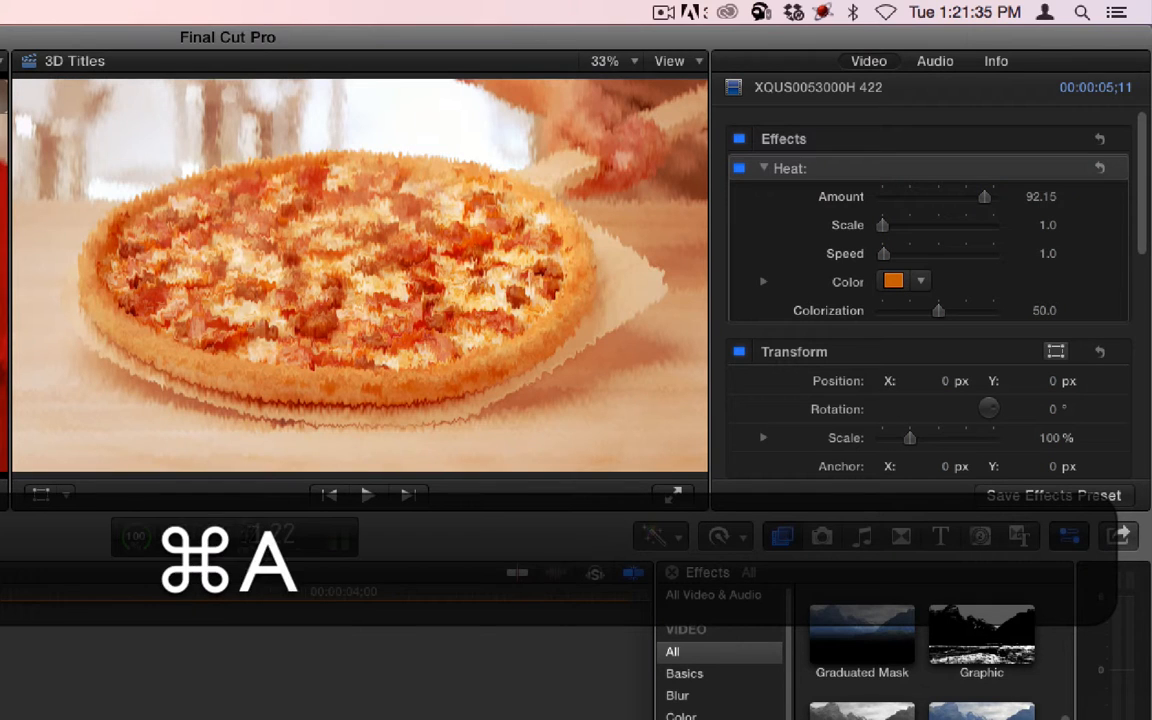
{"action": "key", "text": "ctrl+super+r"}
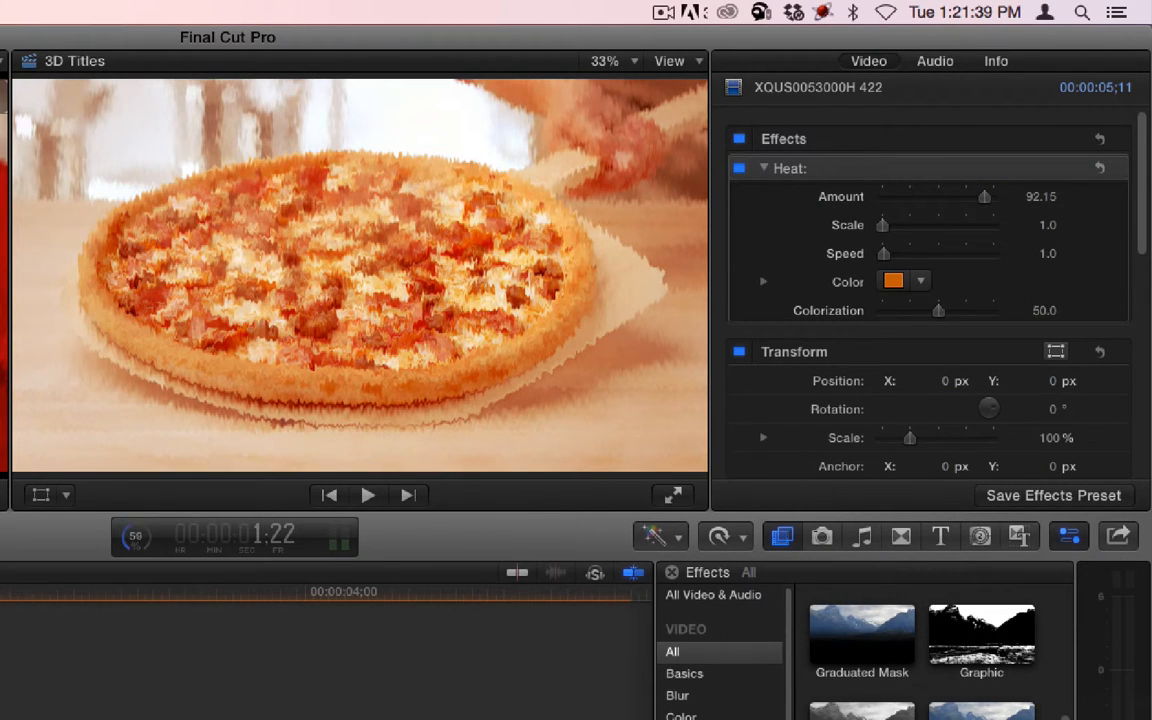
Play the clip from its beginning twice to preview the slow Heat distortion
{"action": "key", "text": "Home"}
{"action": "key", "text": "space"}
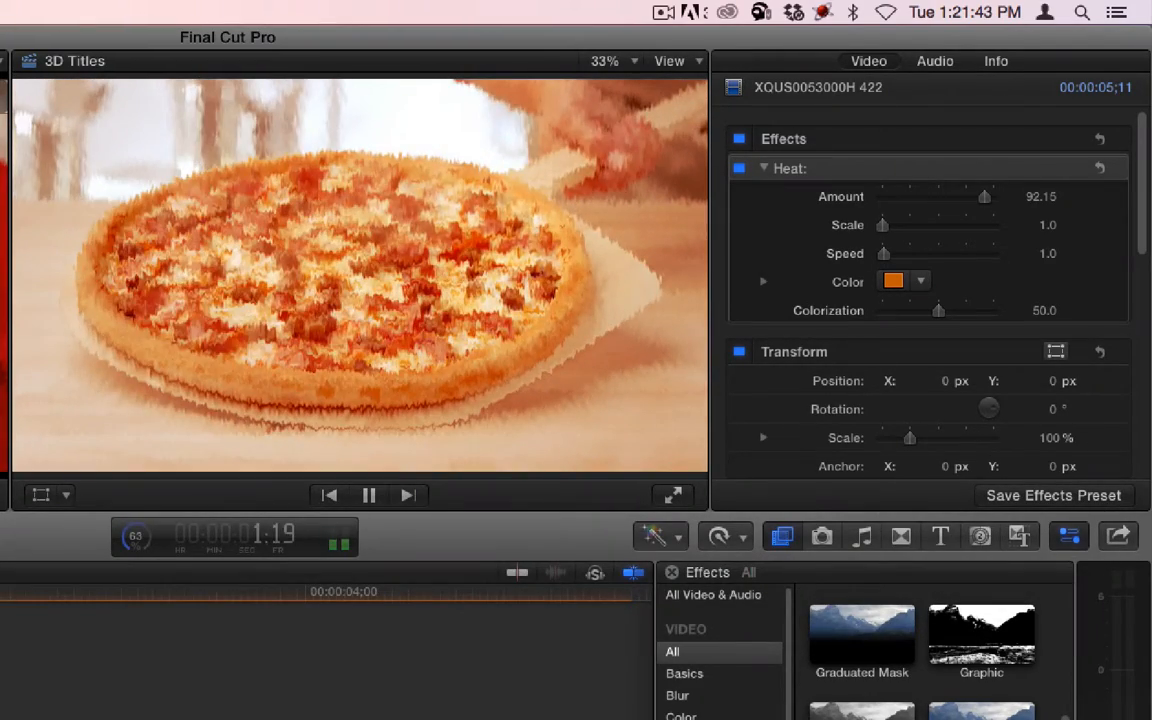
{"action": "key", "text": "space"}
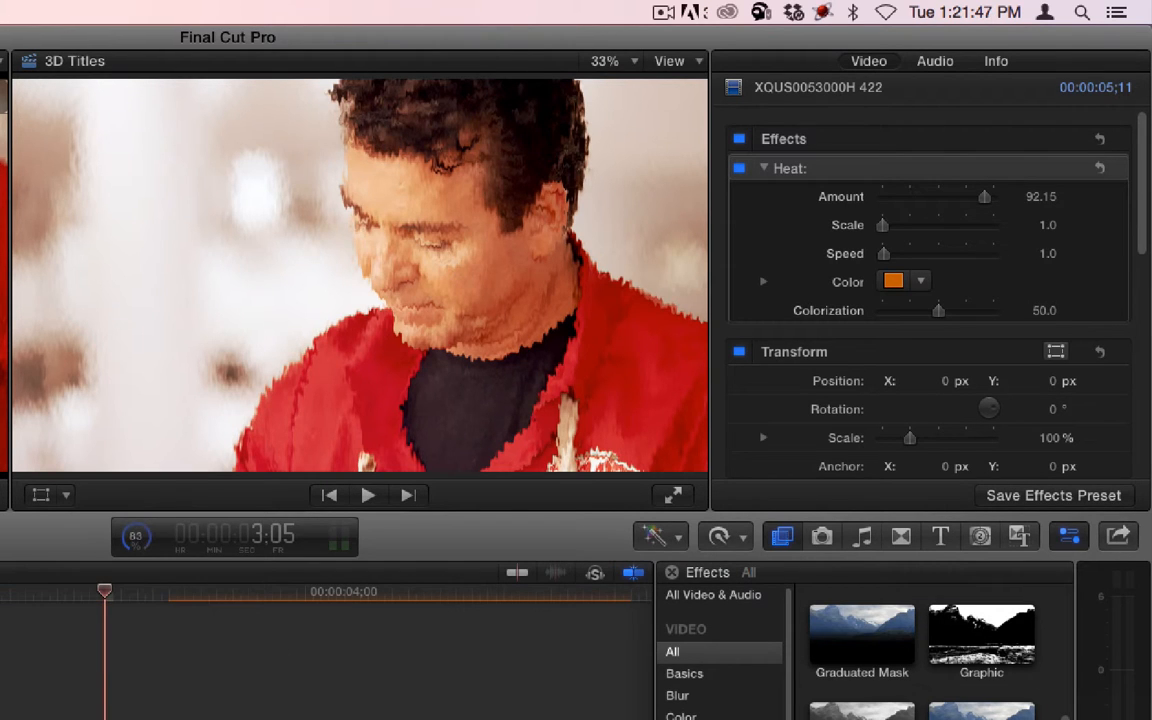
{"action": "key", "text": "Home"}
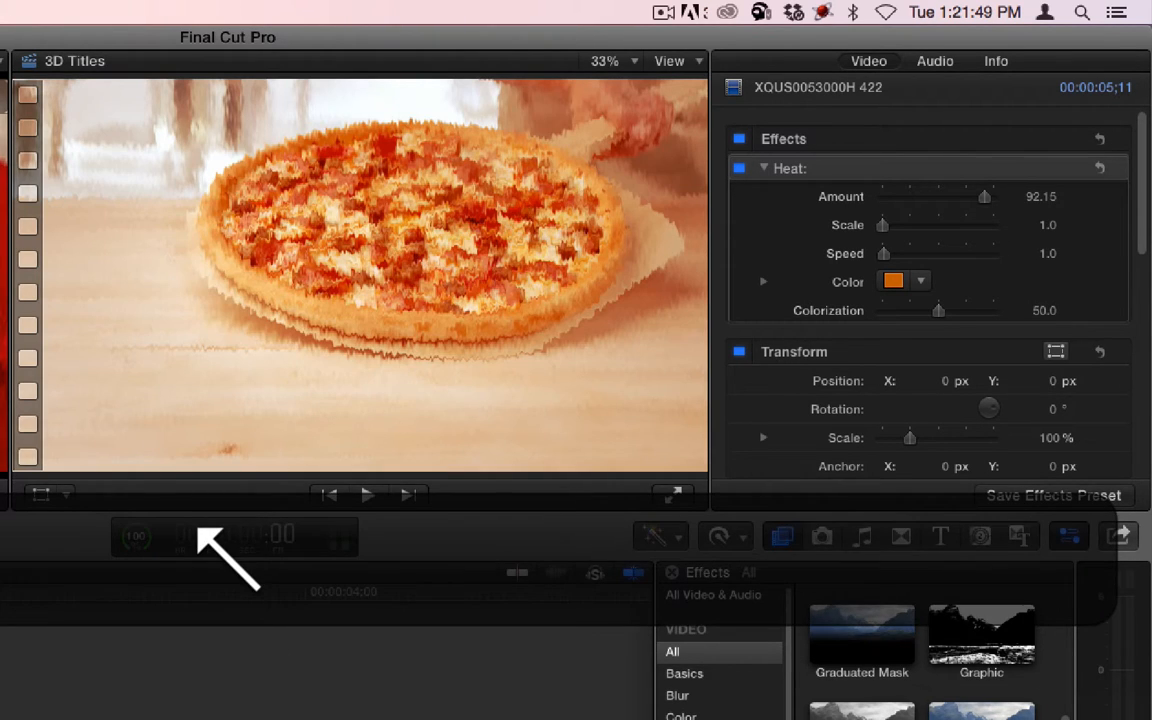
{"action": "key", "text": "space"}
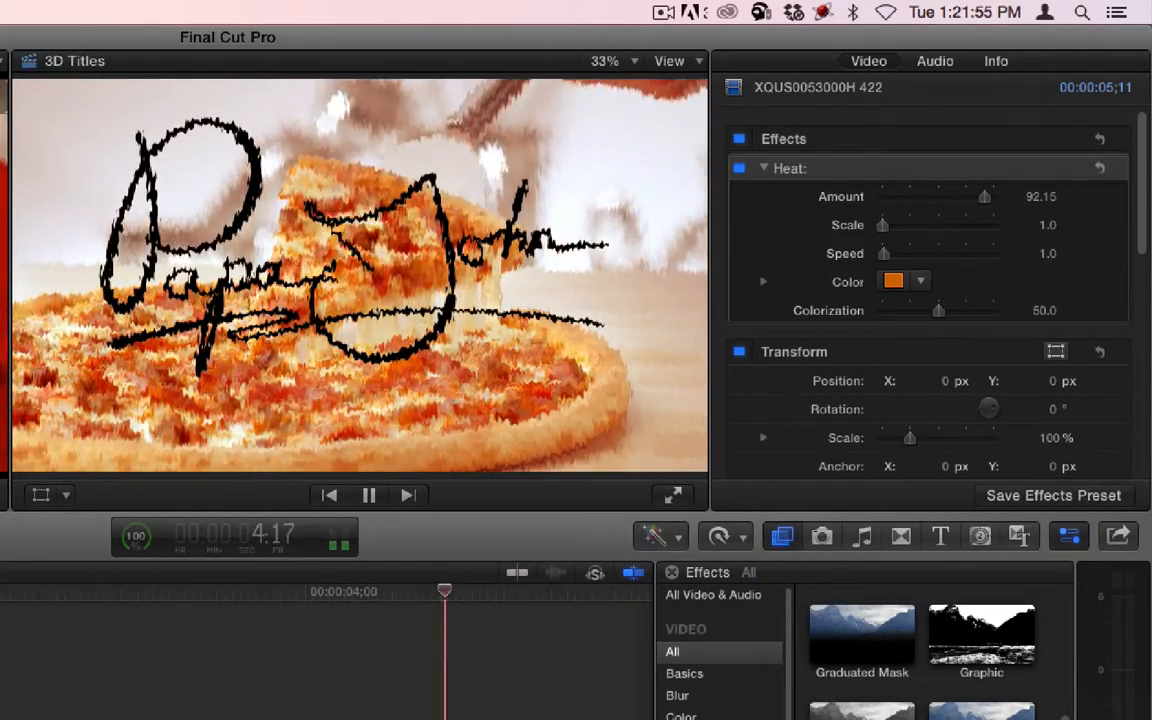
{"action": "key", "text": "space"}
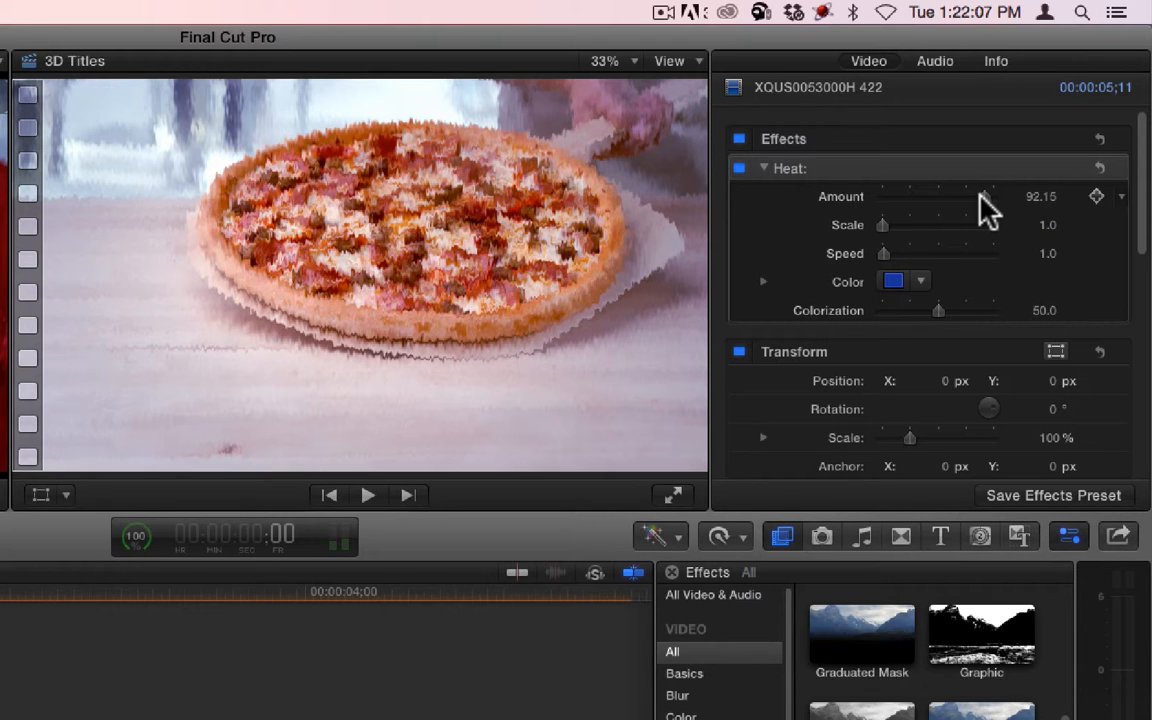
Reduce the Heat effect's amount to about 71 and its colorization to about 40
{"action": "left_click_drag", "start_coordinate": [984, 197], "coordinate": [960, 196]}
{"action": "mouse_move", "coordinate": [940, 310]}
{"action": "left_mouse_down"}
{"action": "mouse_move", "coordinate": [904, 310]}
{"action": "mouse_move", "coordinate": [1028, 302]}
{"action": "mouse_move", "coordinate": [877, 310]}
{"action": "mouse_move", "coordinate": [920, 300]}
{"action": "mouse_move", "coordinate": [946, 309]}
{"action": "mouse_move", "coordinate": [935, 316]}
{"action": "mouse_move", "coordinate": [928, 301]}
{"action": "left_mouse_up"}
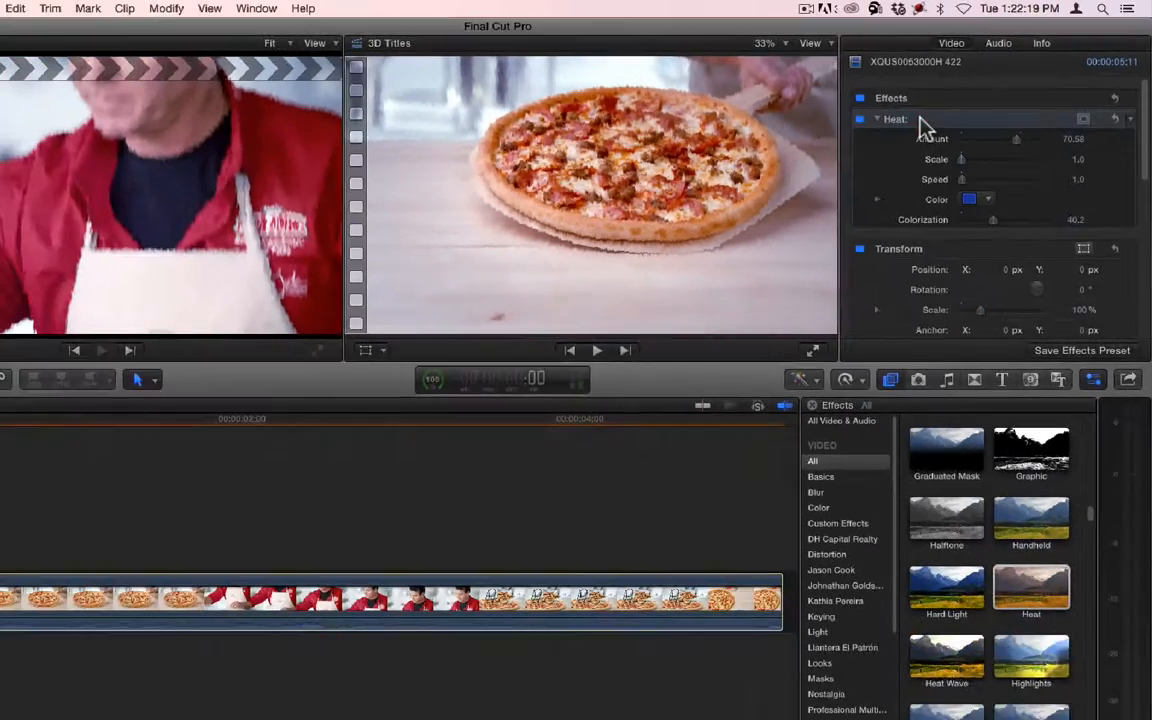
Remove the Heat effect from the clip
{"action": "key", "text": "BackSpace"}
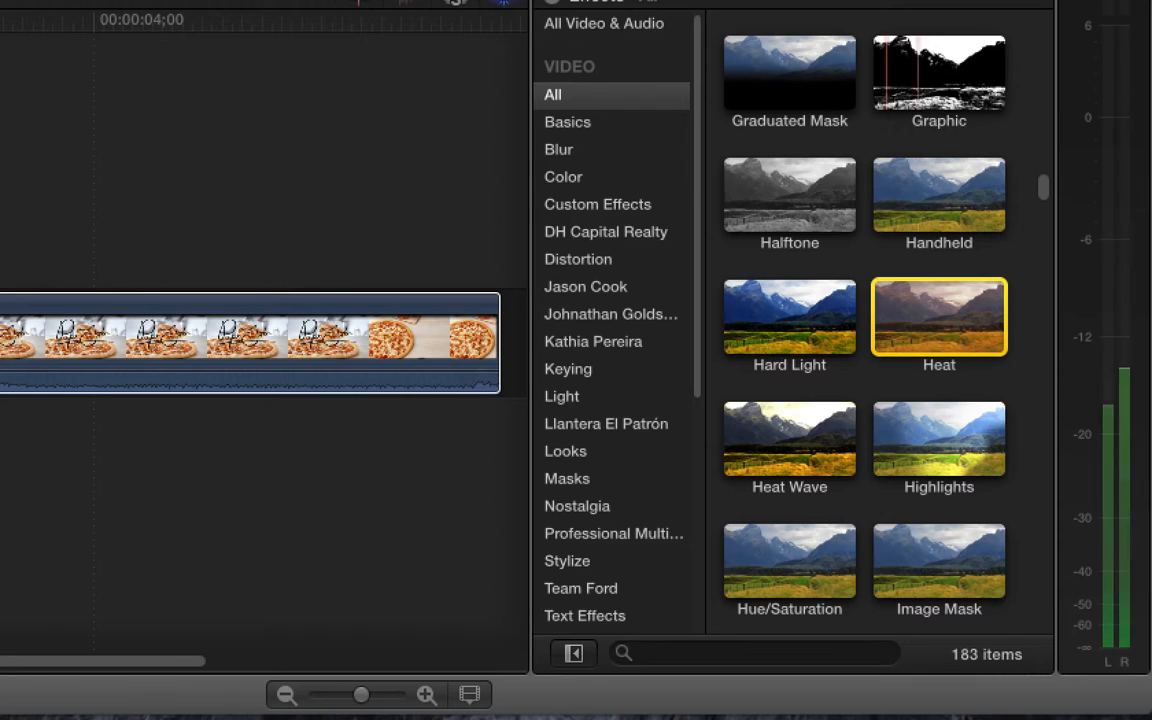
{"action": "left_click", "coordinate": [944, 2]}
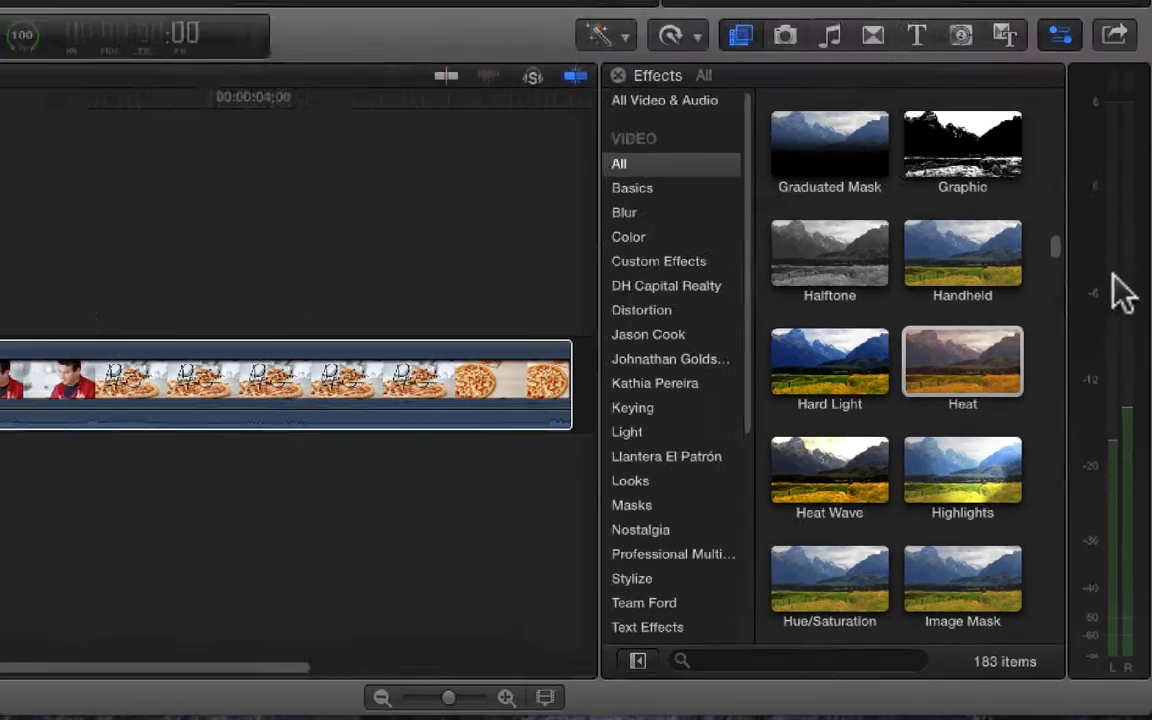